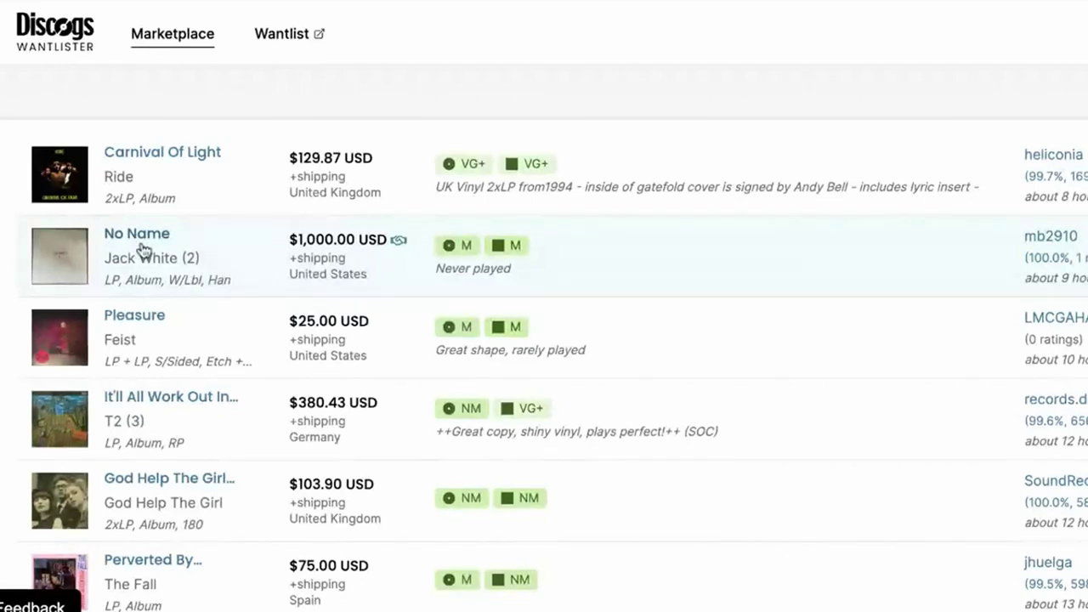
Show only matches from the If Looks Could Kill listing's seller: five Spain-based 7" listings.
left_click(970, 168)
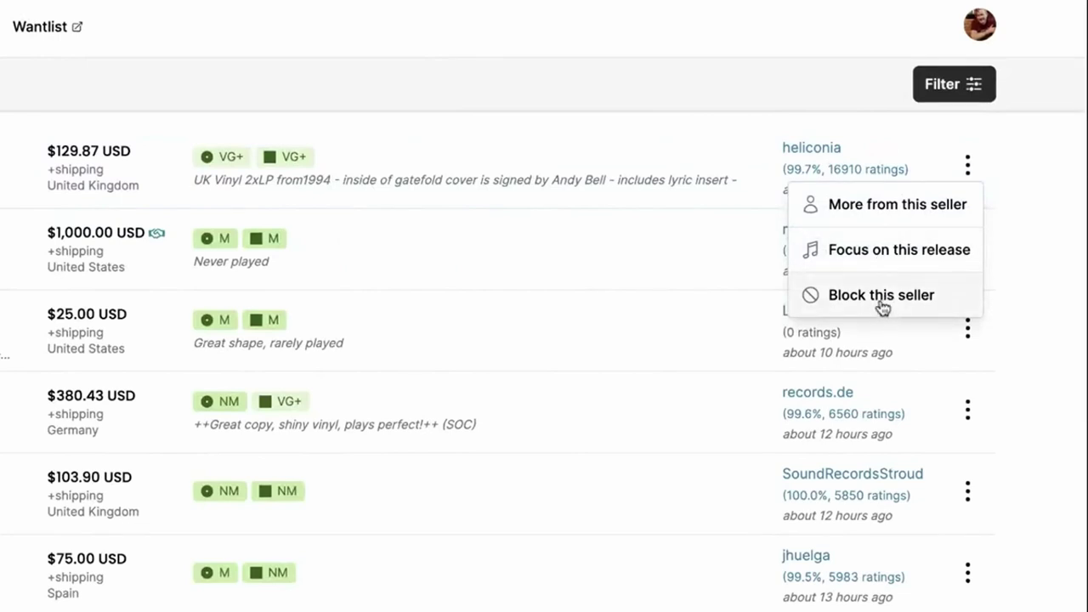
left_click(1076, 274)
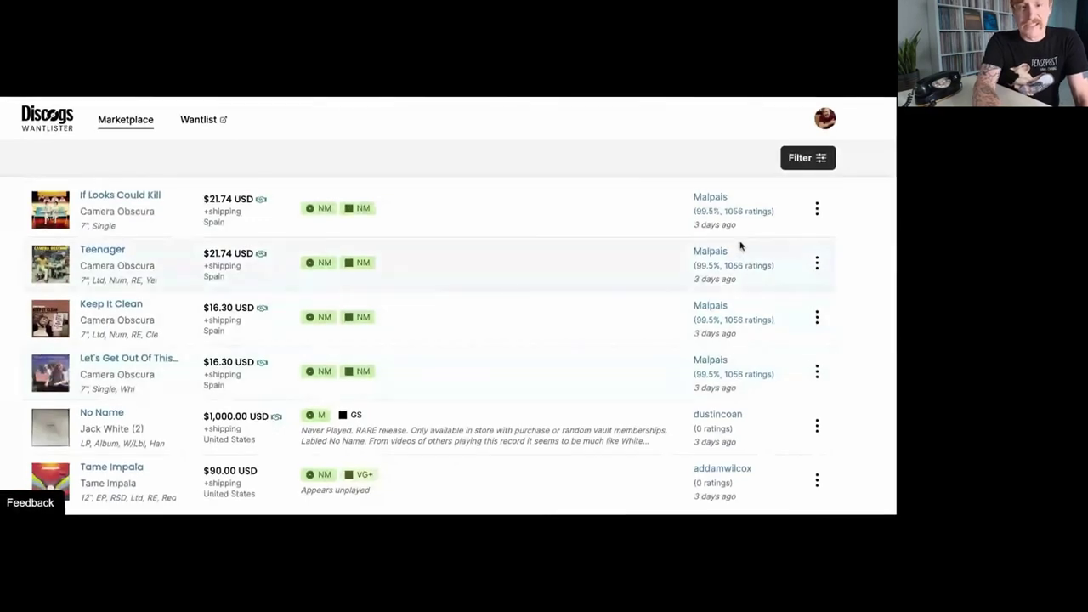
scroll(740, 245, "up", 1)
left_click(817, 245)
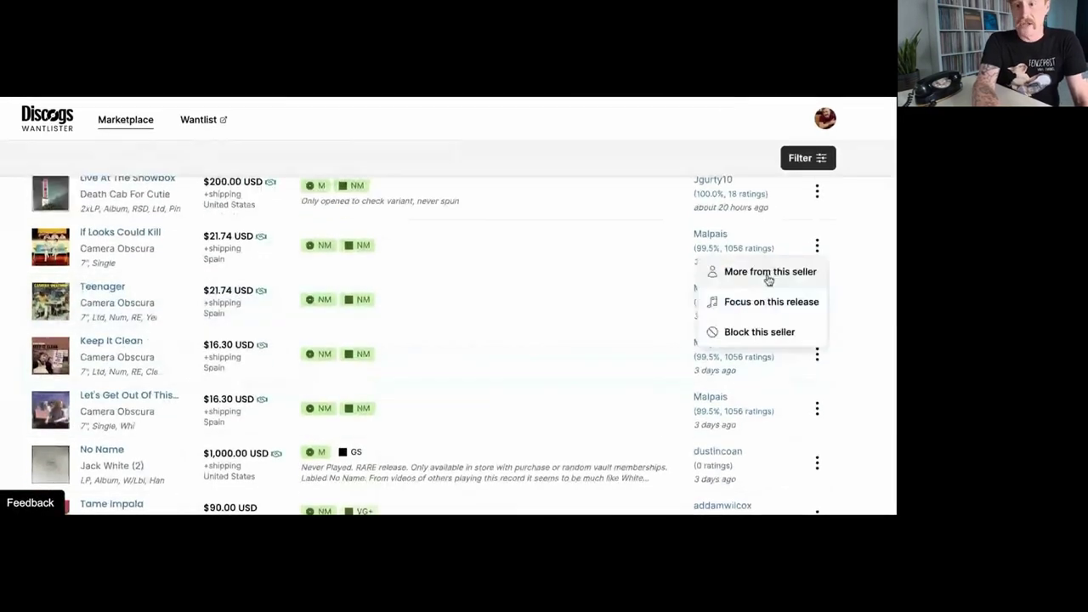
left_click(768, 272)
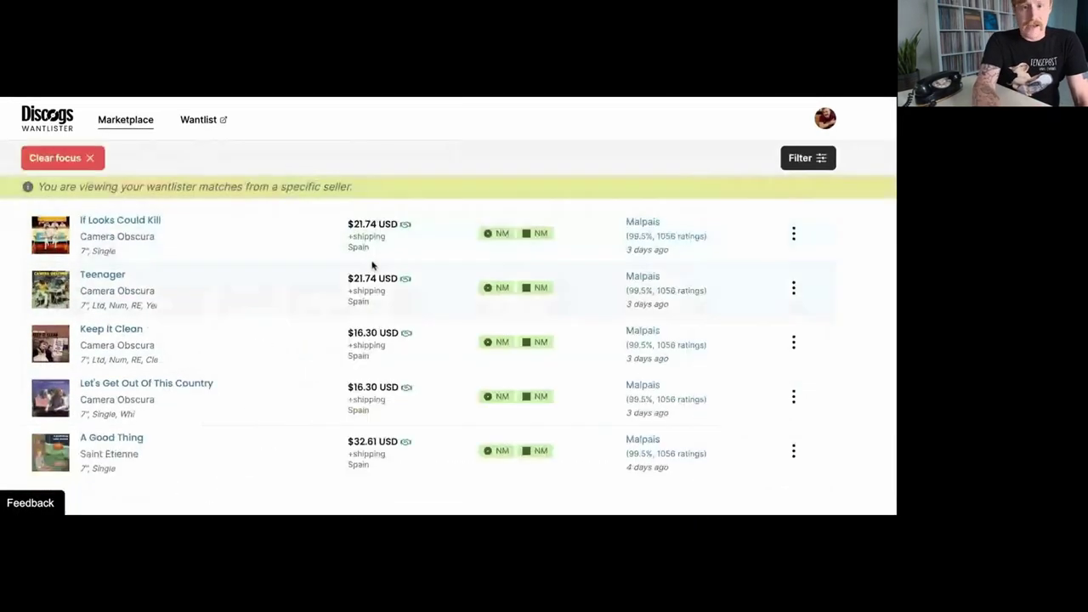
scroll(281, 374, "down", 1)
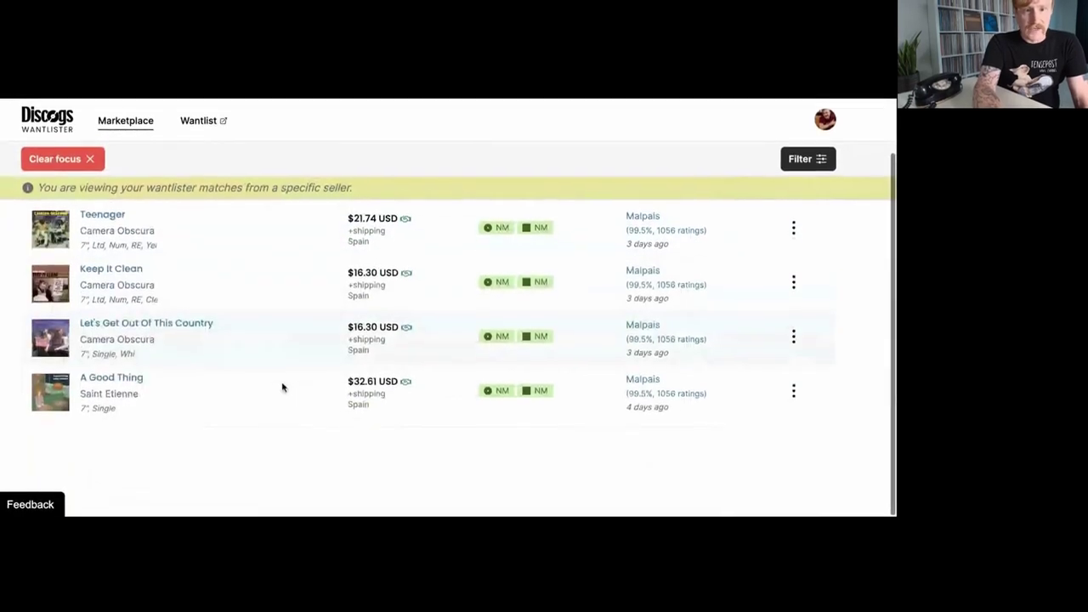
scroll(281, 386, "up", 1)
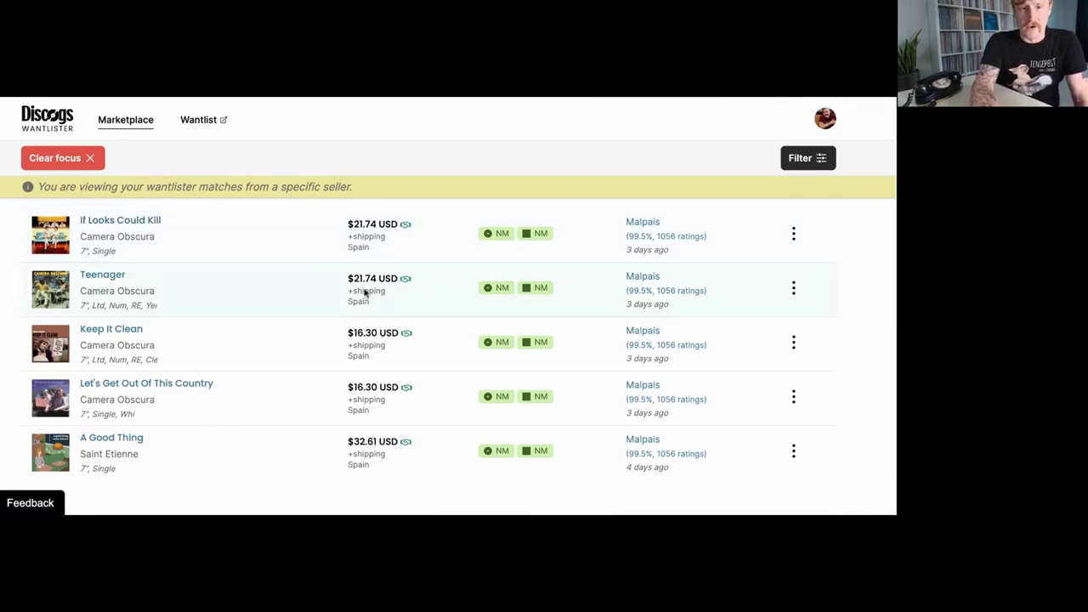
Clear the seller focus to restore all Marketplace matches and bring up the Filter panel.
left_click(88, 160)
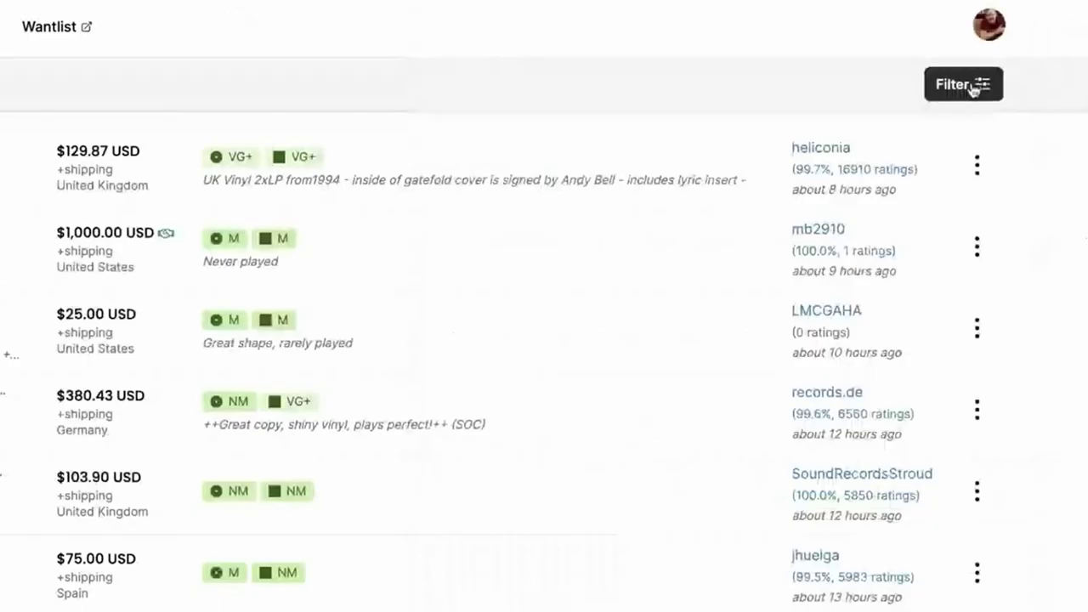
left_click(811, 160)
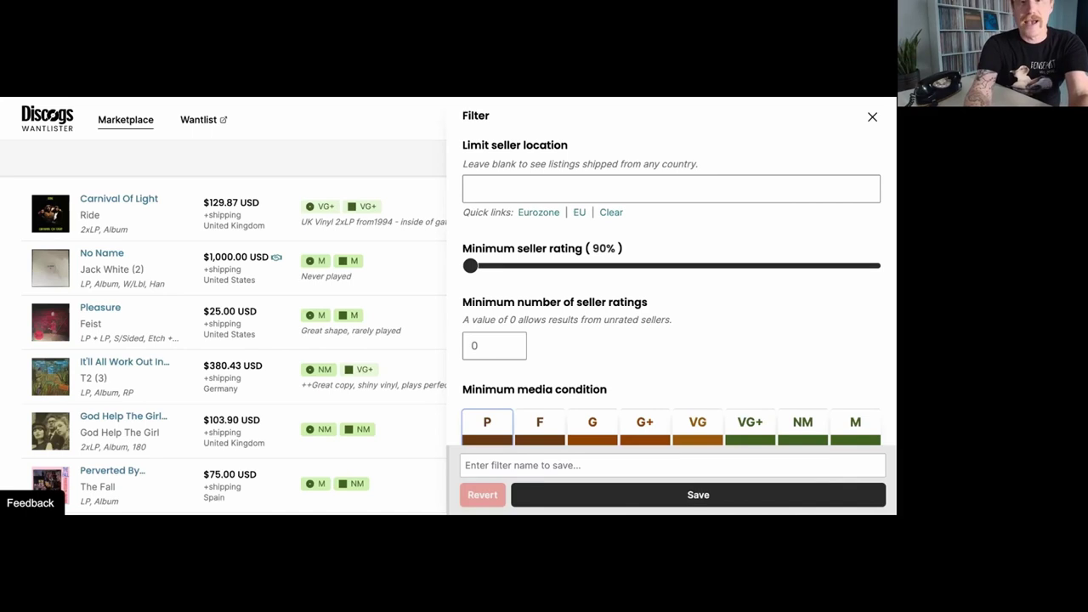
Limit seller location to the United States.
left_click(507, 191)
type("unit")
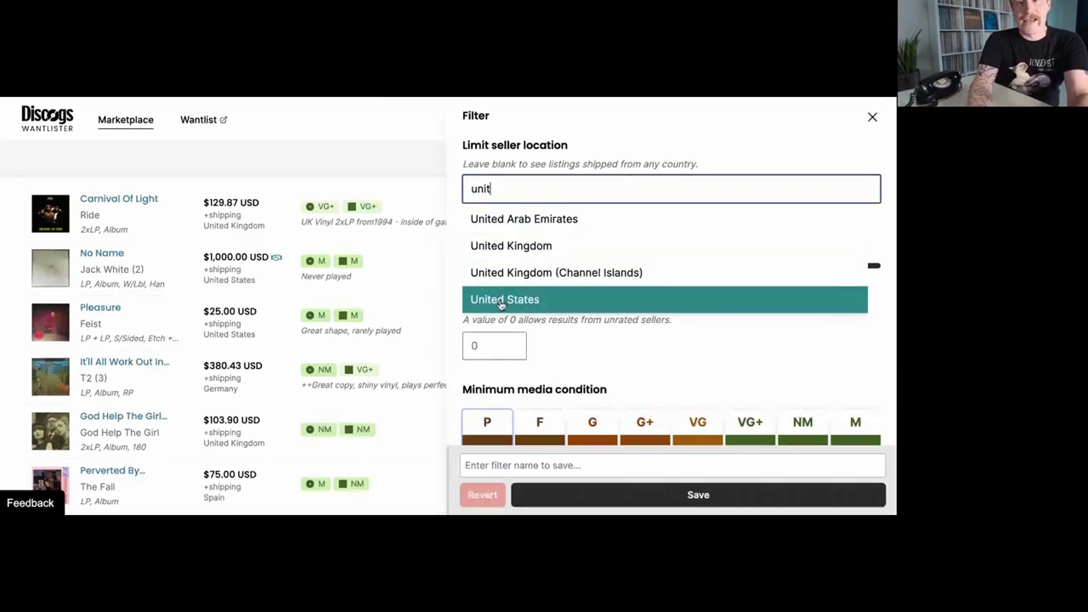
left_click(501, 299)
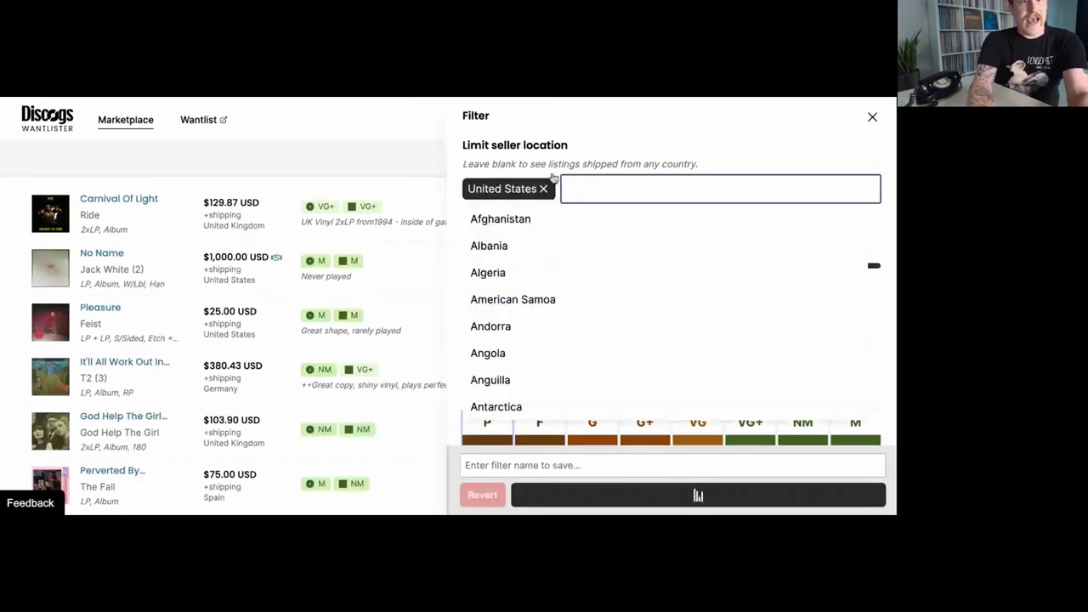
left_click(381, 162)
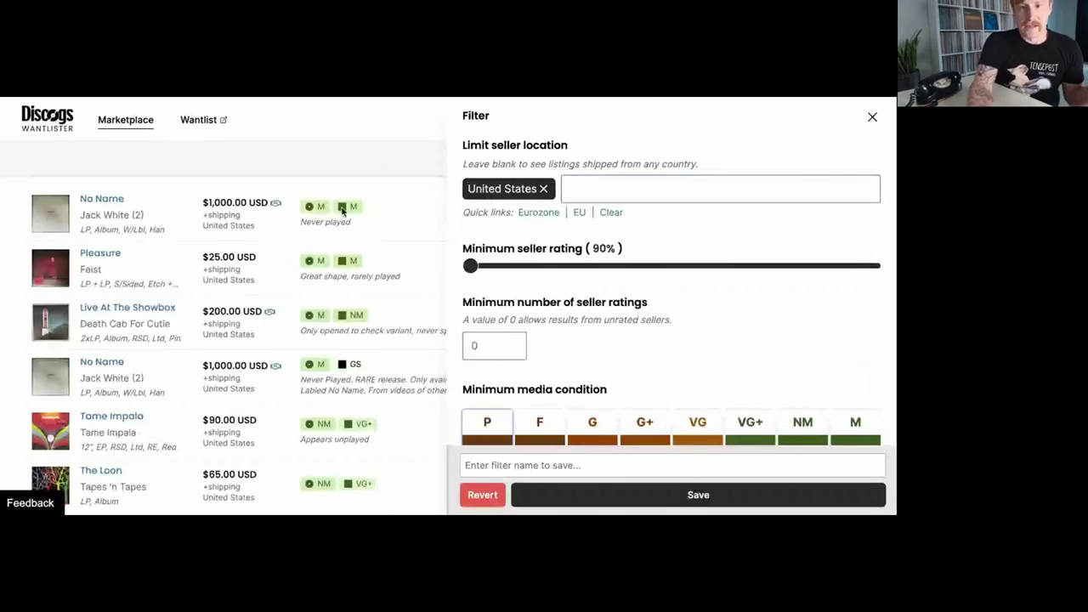
Raise the minimum seller rating to 92.5%.
scroll(583, 228, "down", 3)
scroll(599, 150, "up", 1)
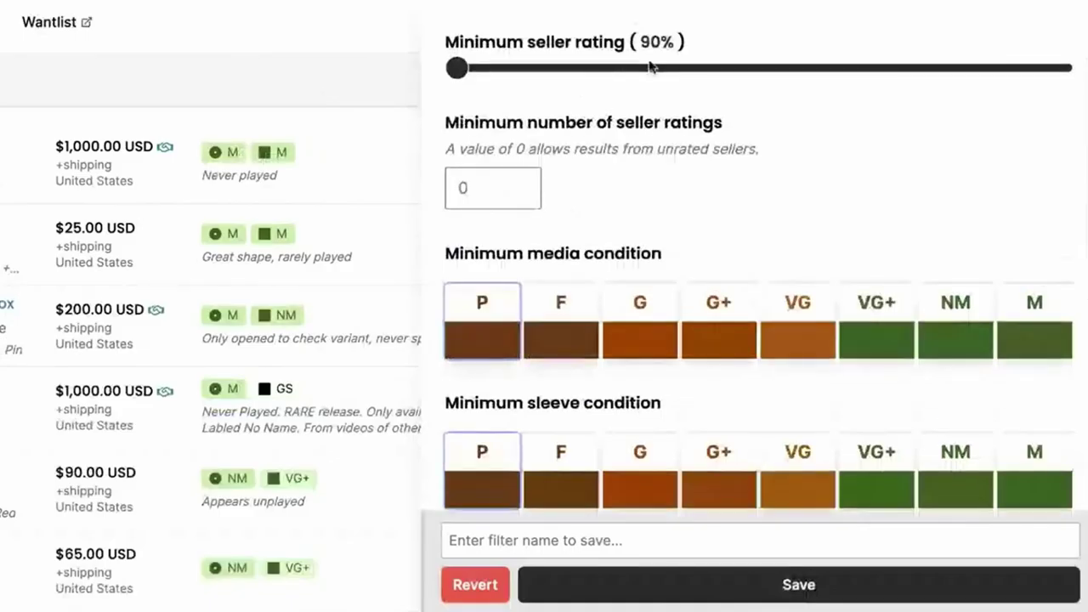
left_click_drag(456, 68, 354, 107)
left_click(610, 75)
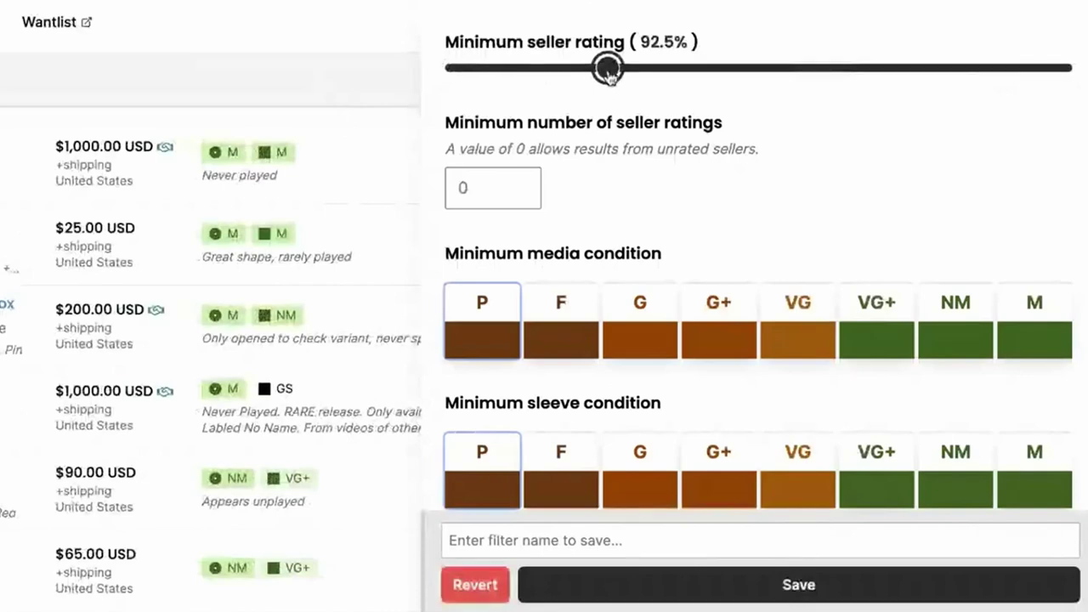
left_click(493, 188)
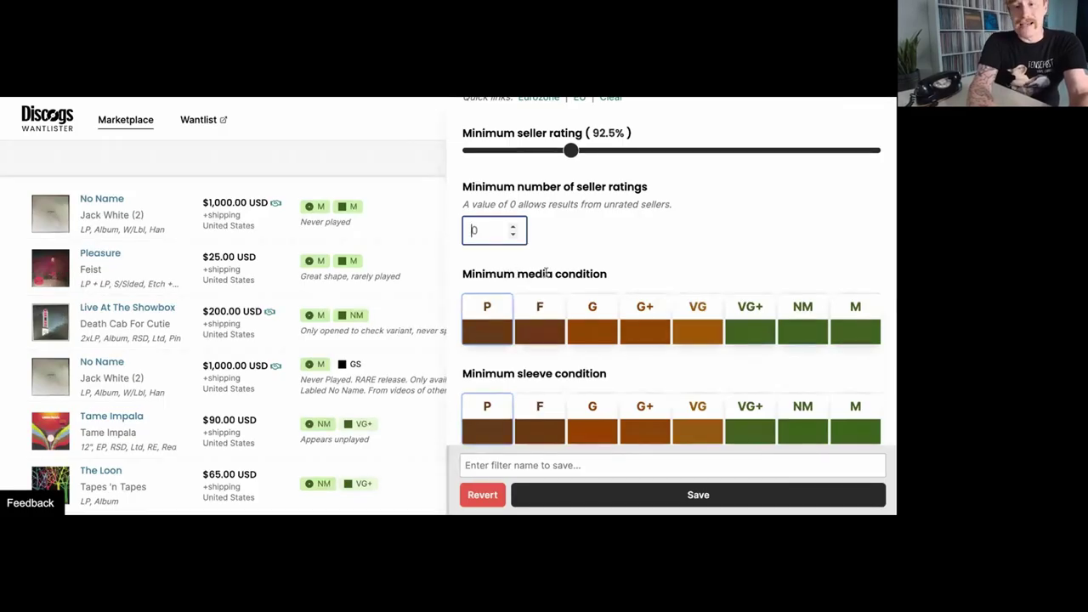
Require at least VG media condition and VG sleeve condition.
scroll(556, 374, "down", 1)
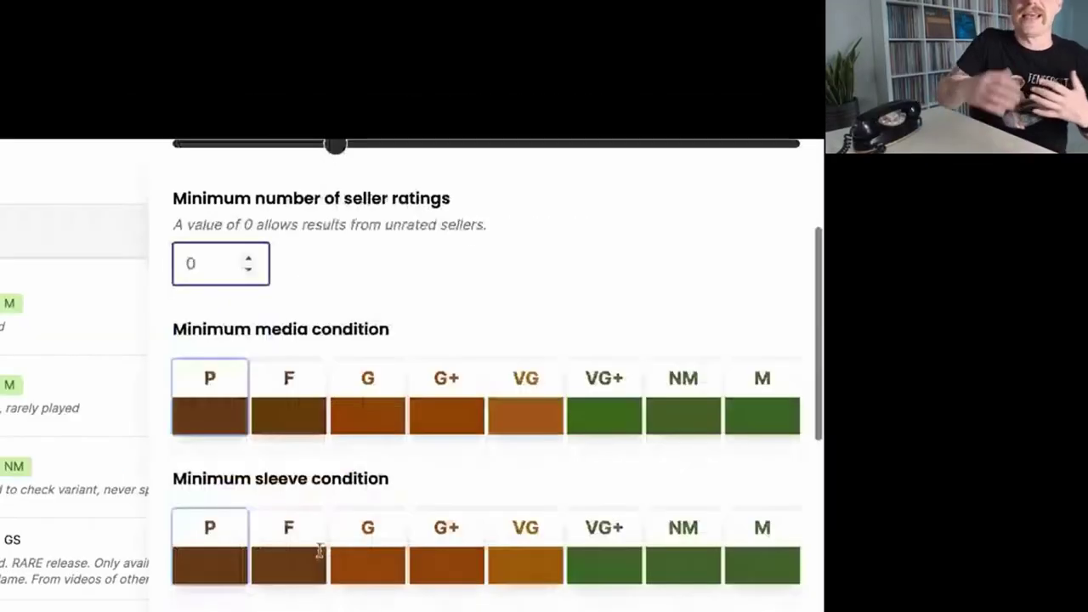
scroll(560, 372, "down", 1)
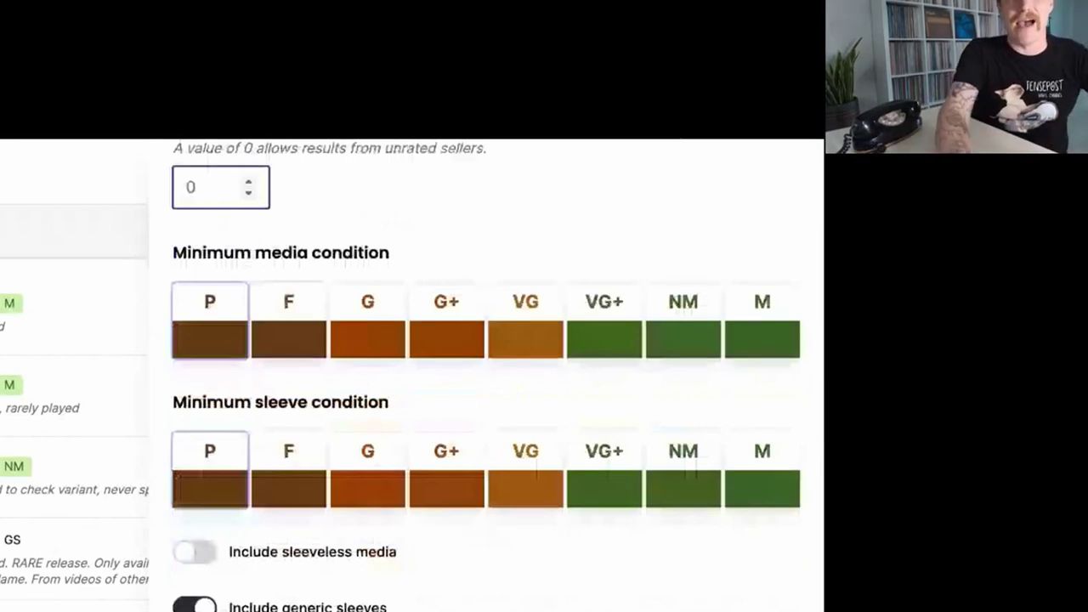
left_click(525, 335)
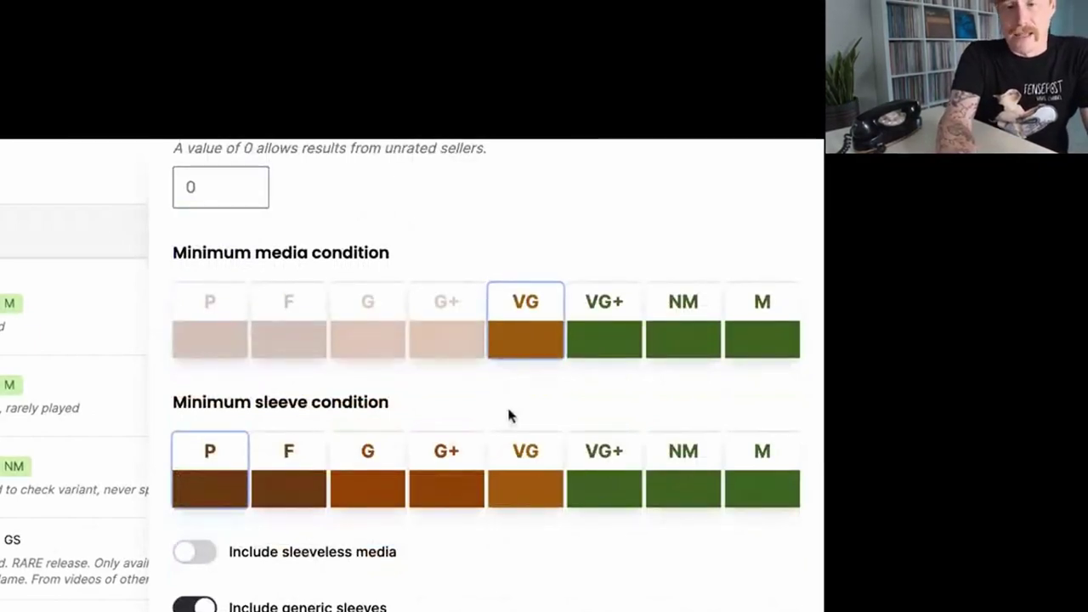
left_click(512, 463)
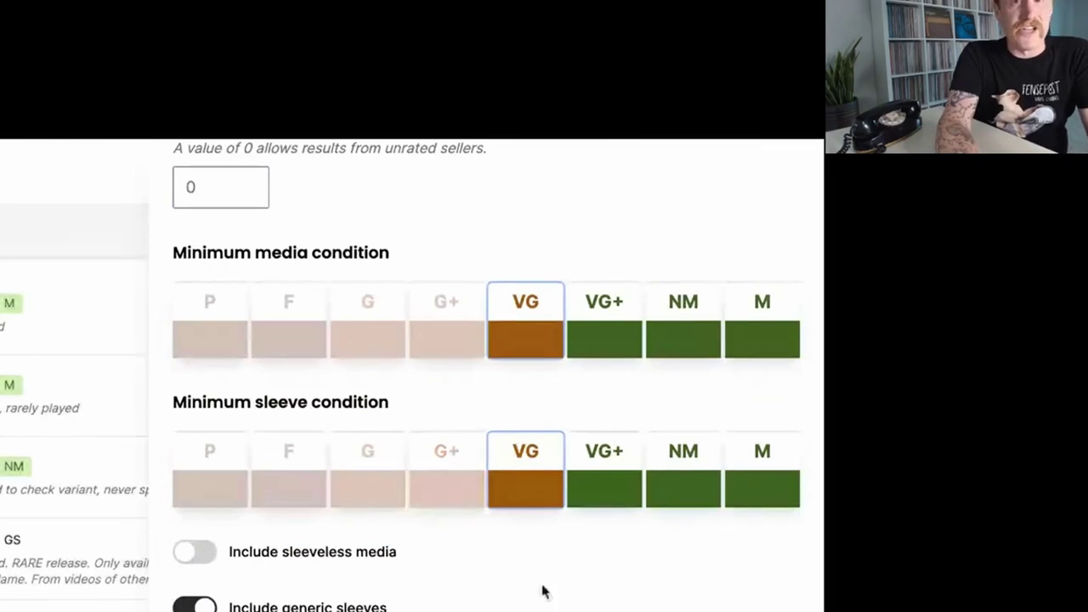
scroll(568, 561, "down", 3)
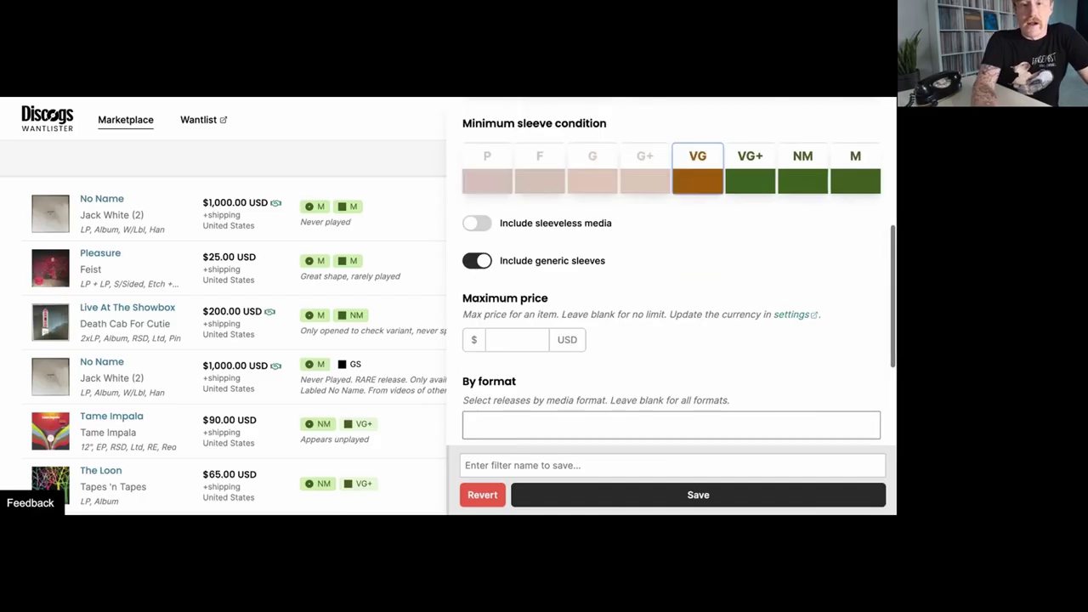
Set the maximum price to $400.
scroll(672, 297, "down", 1)
scroll(671, 298, "down", 1)
left_click(515, 232)
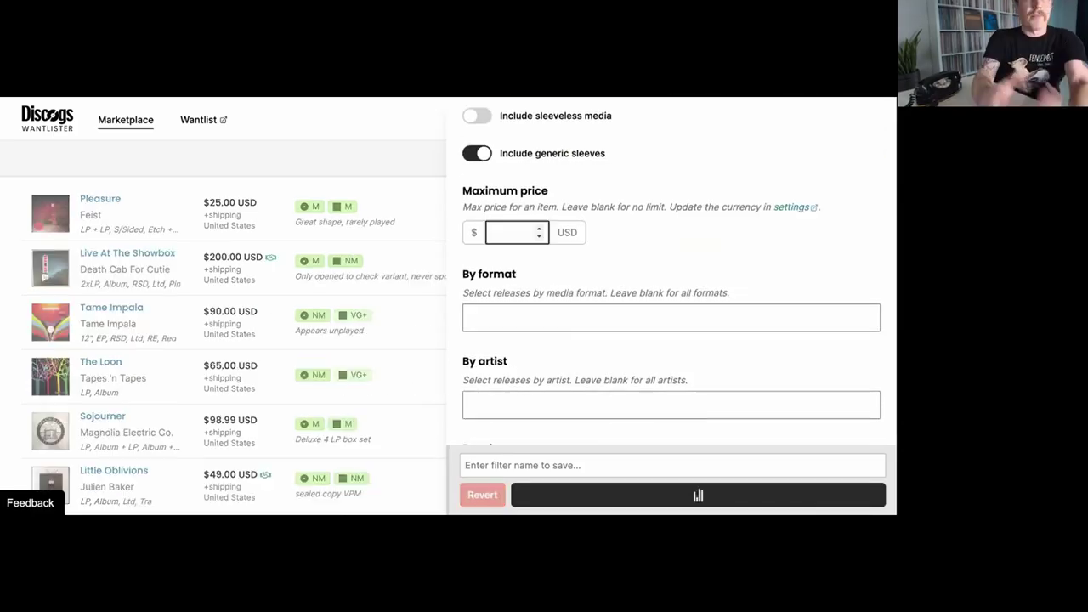
type("400")
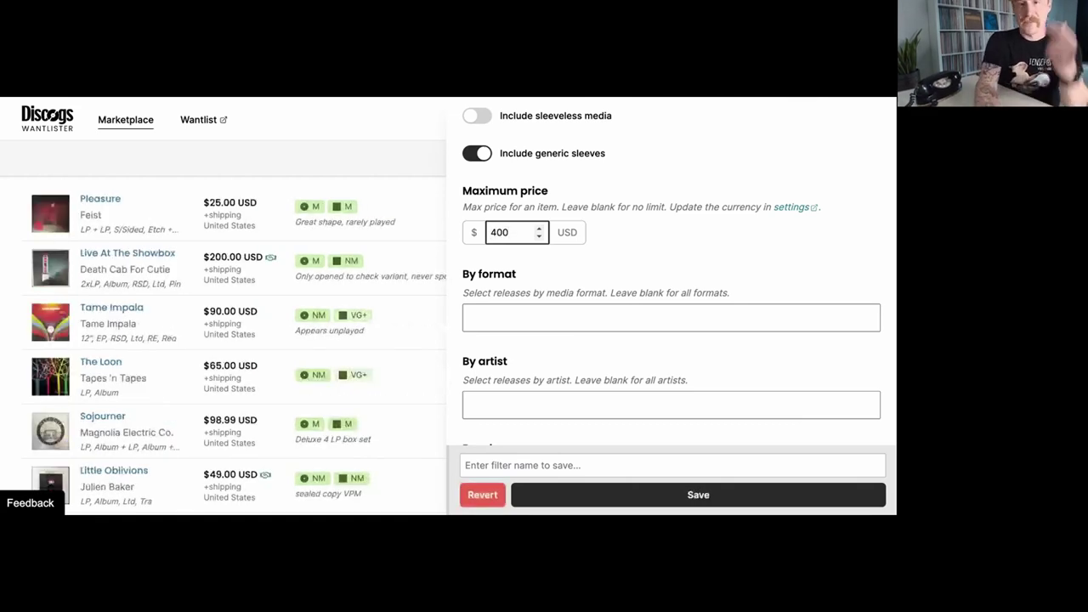
Restrict the format to LP.
left_click(502, 321)
type("lp")
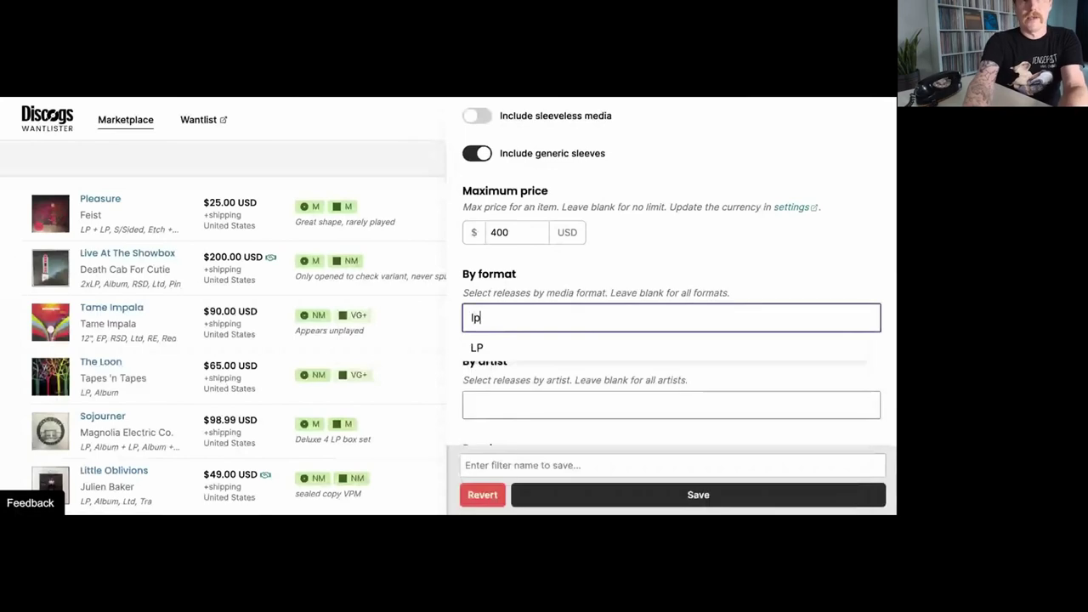
left_click(496, 350)
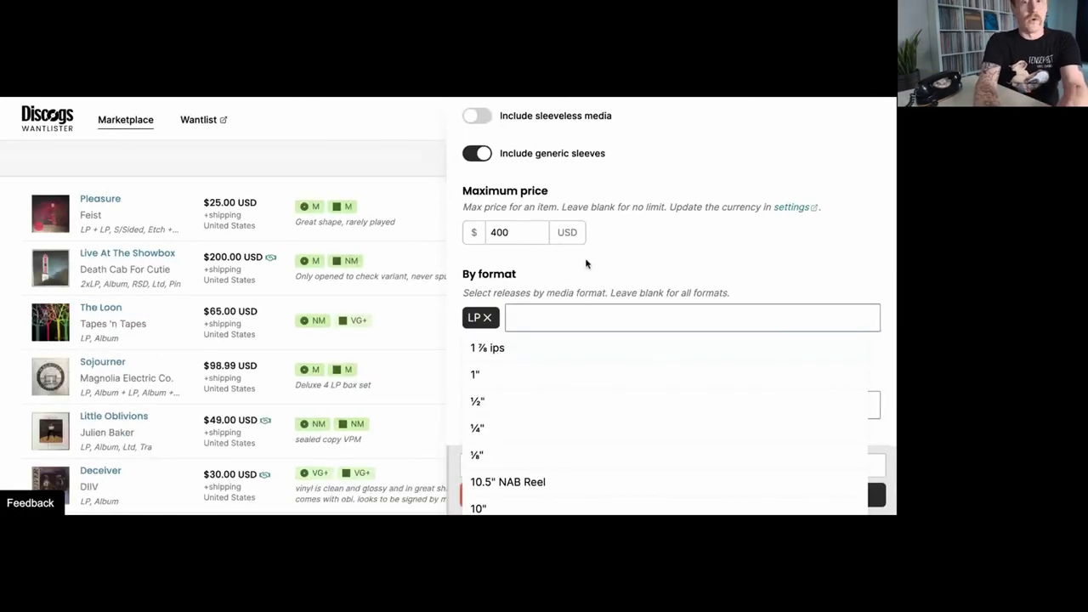
left_click(487, 317)
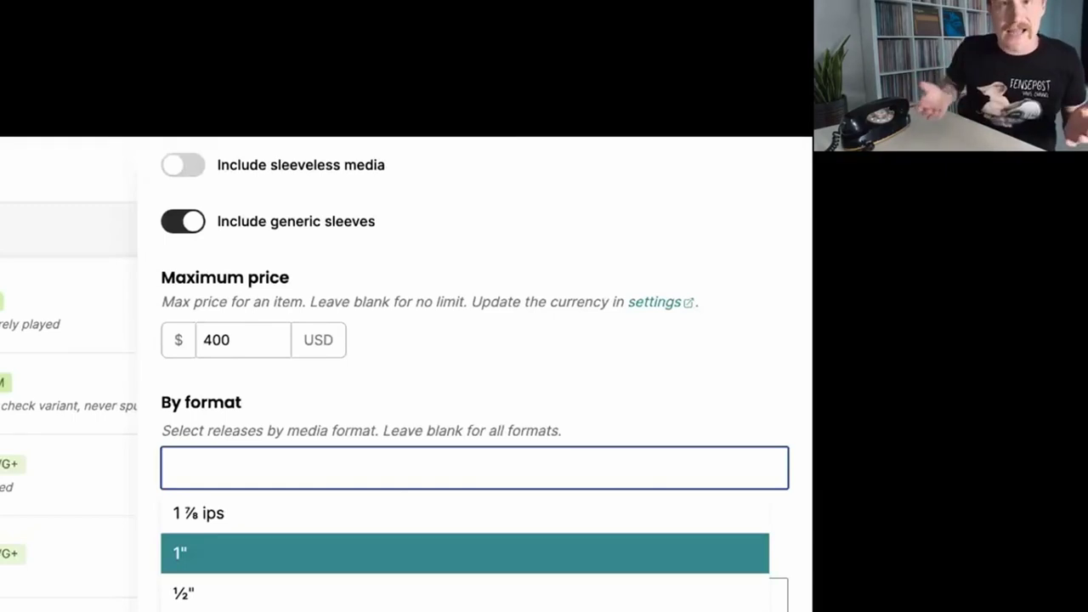
type("lp")
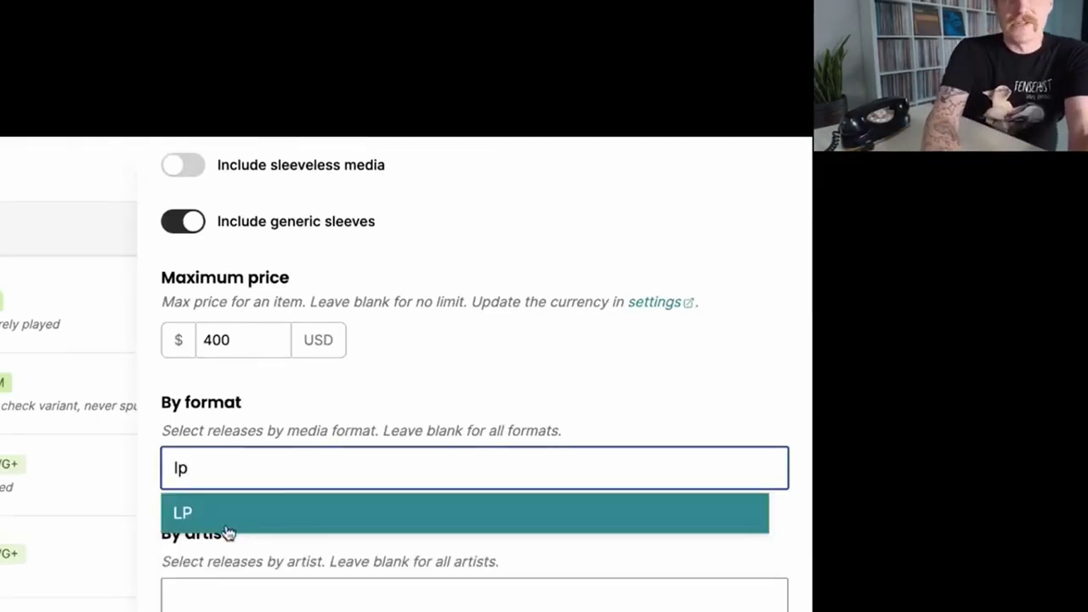
left_click(228, 532)
left_click(303, 425)
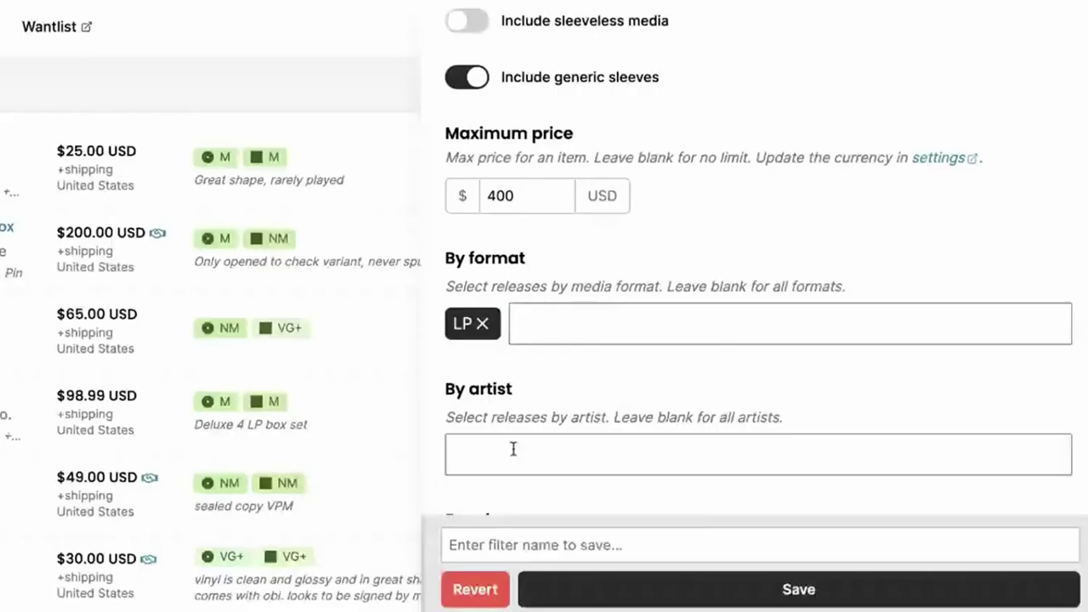
Add Camera Obscura as the artist filter, leaving no matches.
left_click(232, 586)
scroll(229, 589, "down", 4)
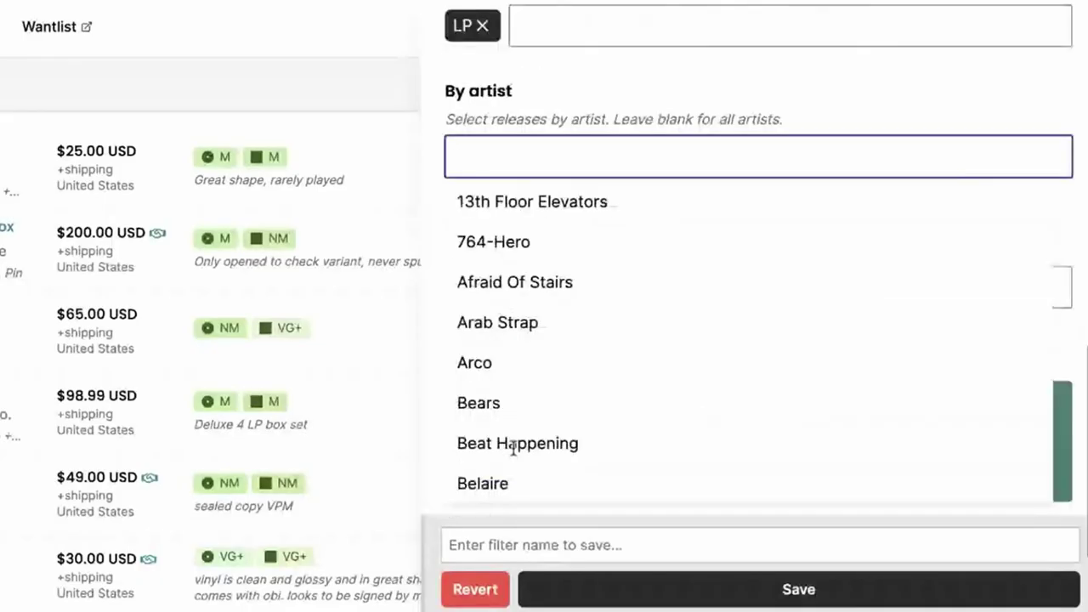
left_click(537, 124)
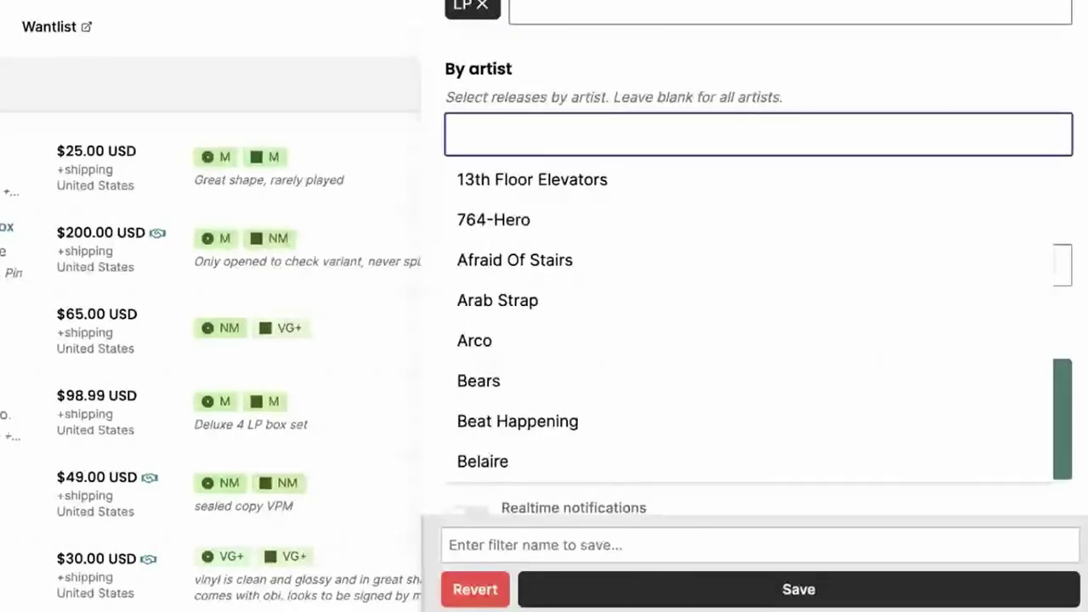
type("co")
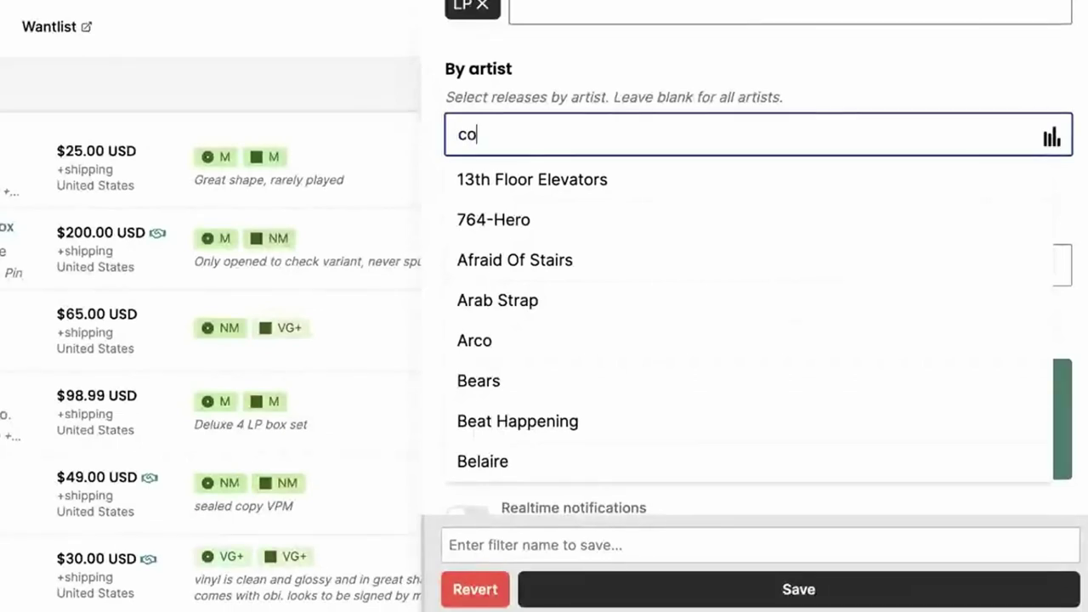
type("m")
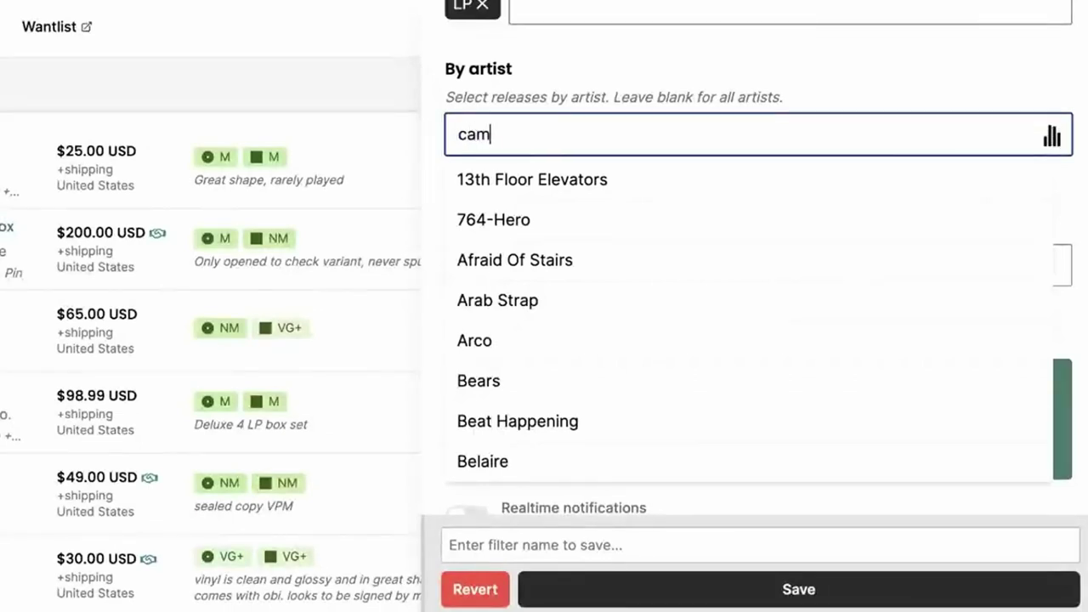
left_click(523, 182)
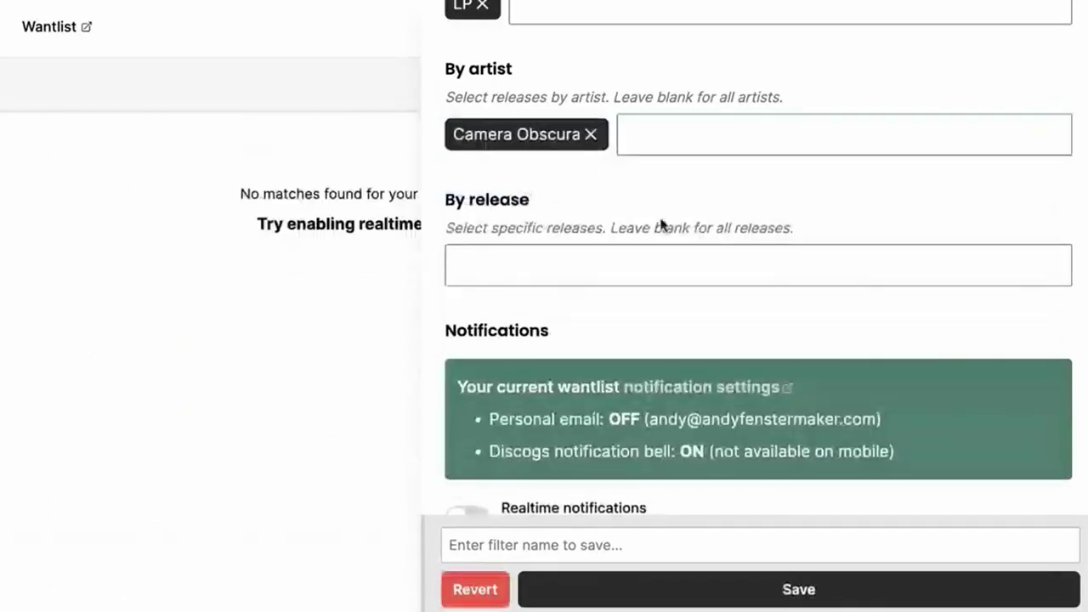
Close the filter panel to view the Camera Obscura results.
left_click(350, 208)
left_click_drag(423, 223, 532, 224)
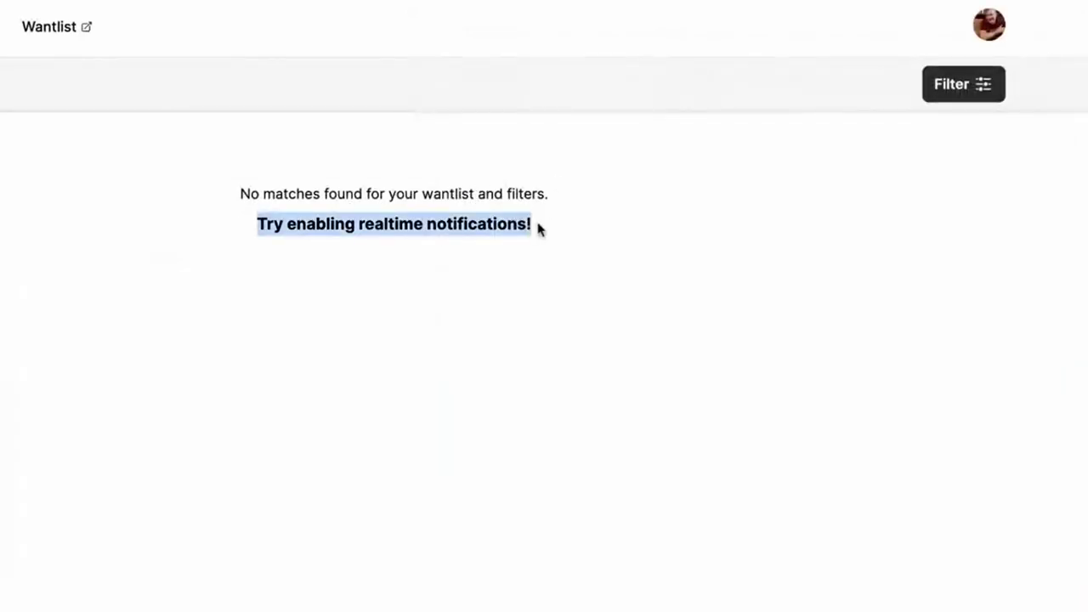
left_click(537, 228)
Clear the United States seller-location limit and apply, revealing a $399.90 Japan listing.
left_click(942, 89)
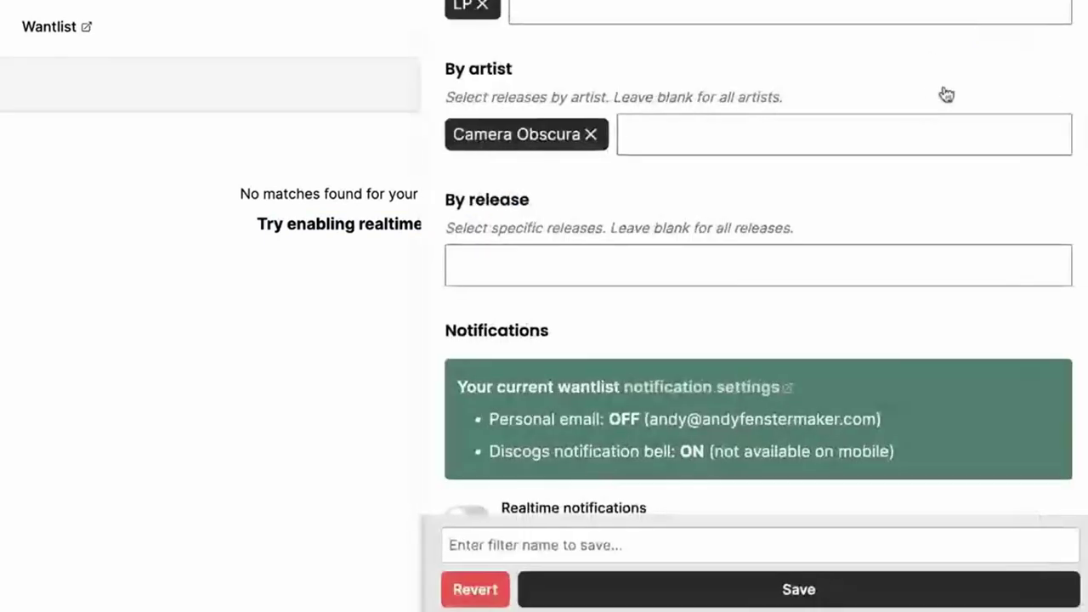
scroll(668, 213, "up", 1)
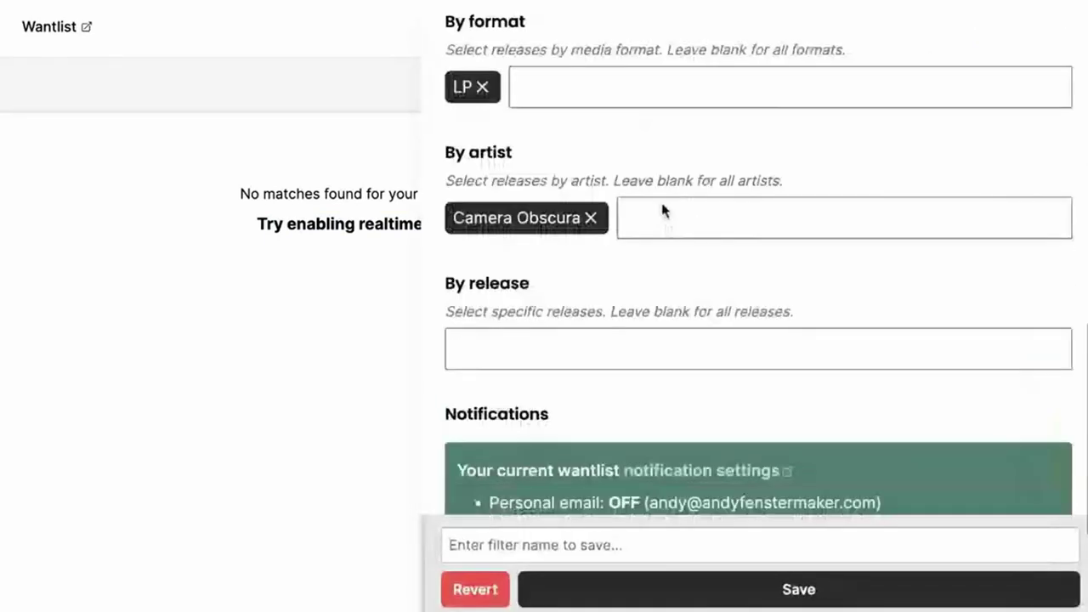
scroll(663, 211, "up", 10)
left_click(567, 128)
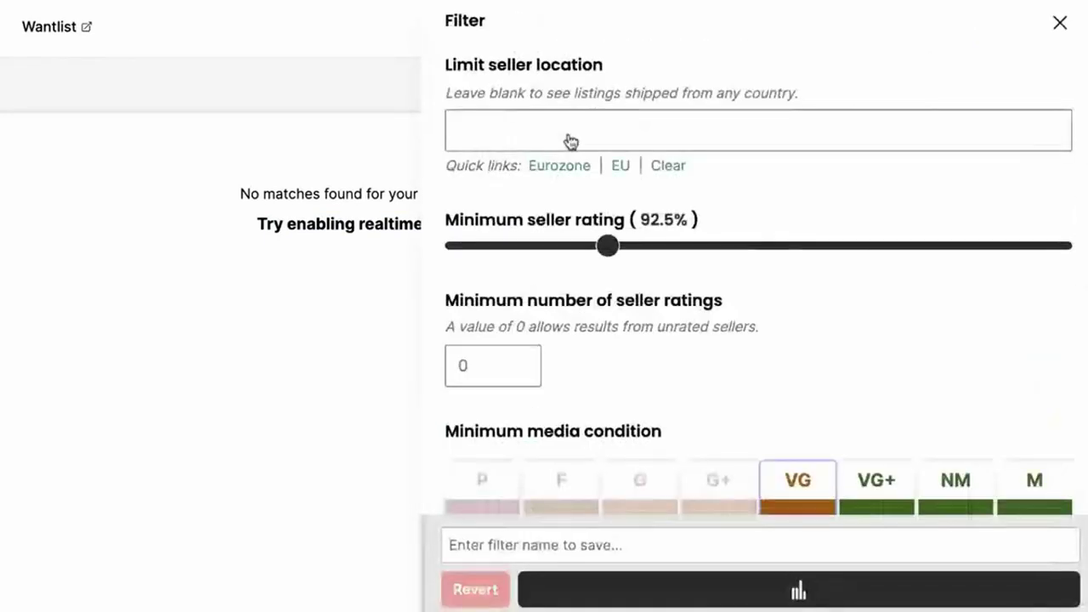
left_click(236, 210)
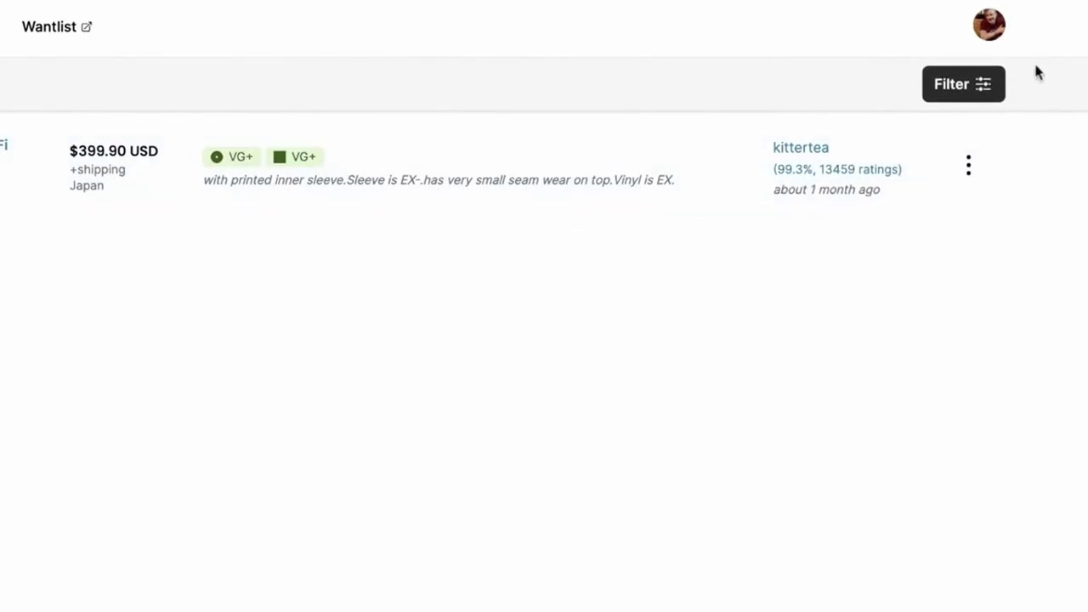
Limit seller location to the United States again.
left_click(978, 84)
scroll(741, 313, "down", 1)
scroll(741, 313, "down", 1)
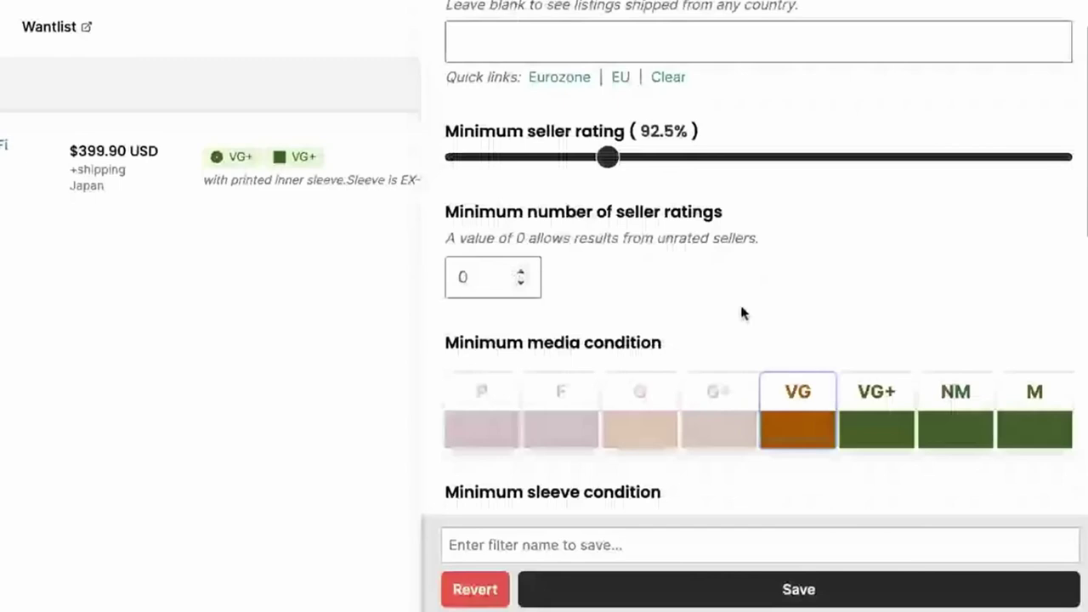
scroll(741, 313, "up", 2)
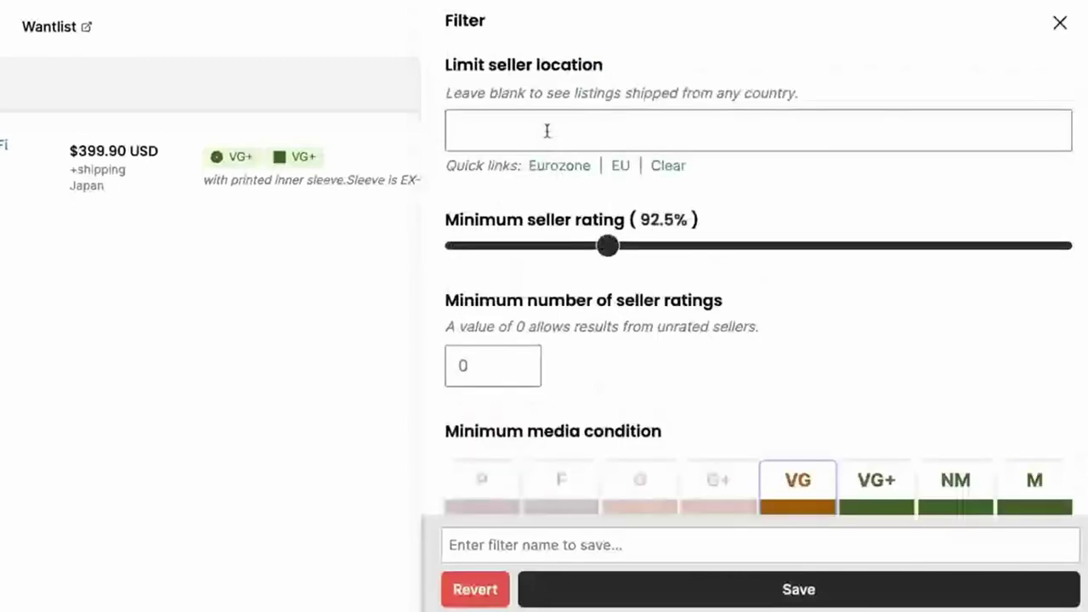
left_click(547, 131)
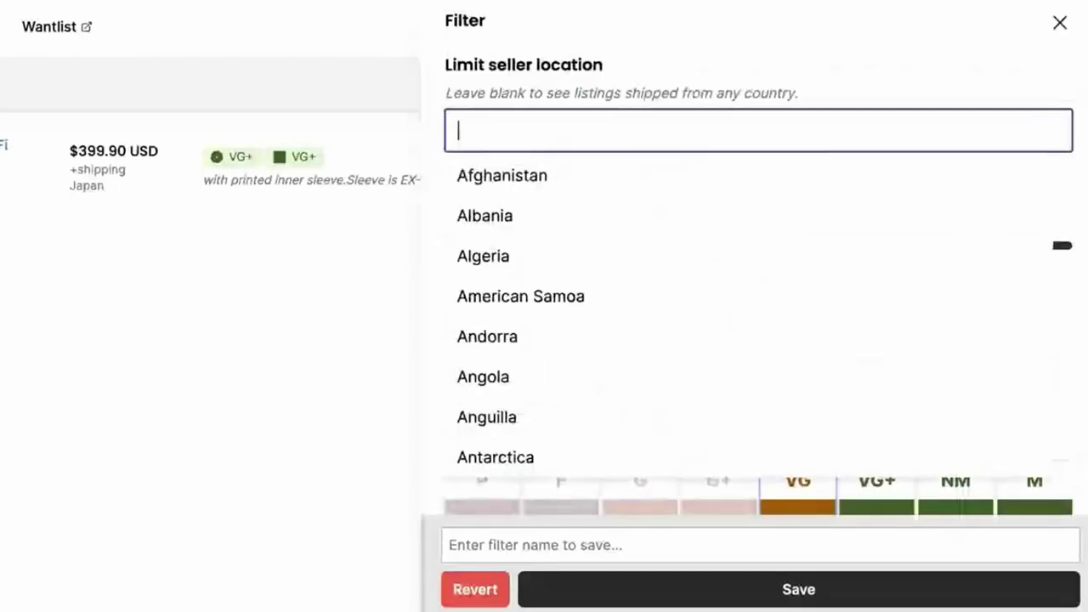
type("uni")
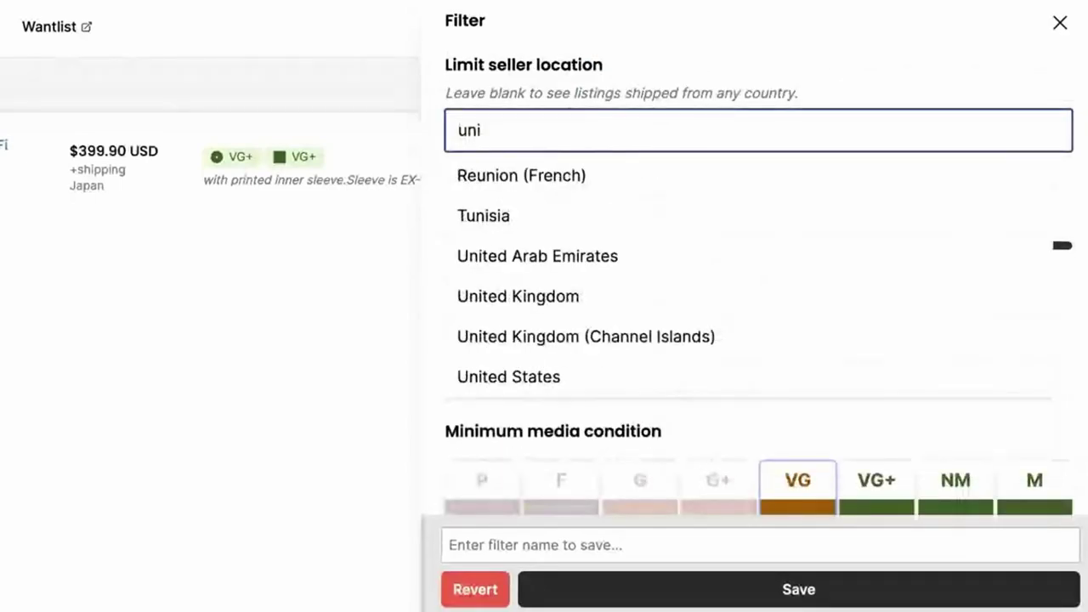
type("ted")
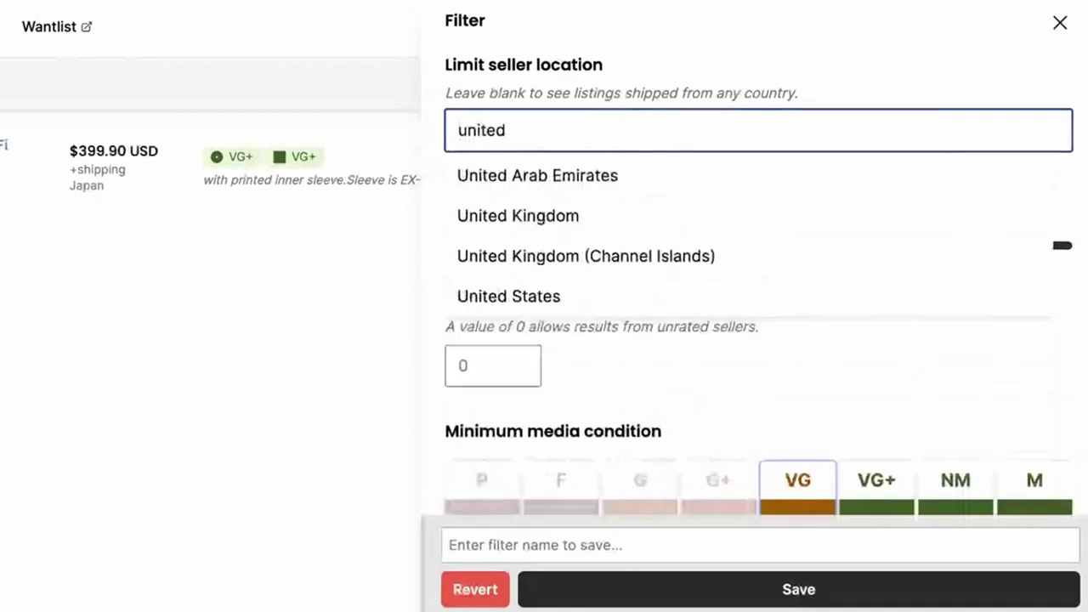
left_click(554, 295)
left_click(615, 77)
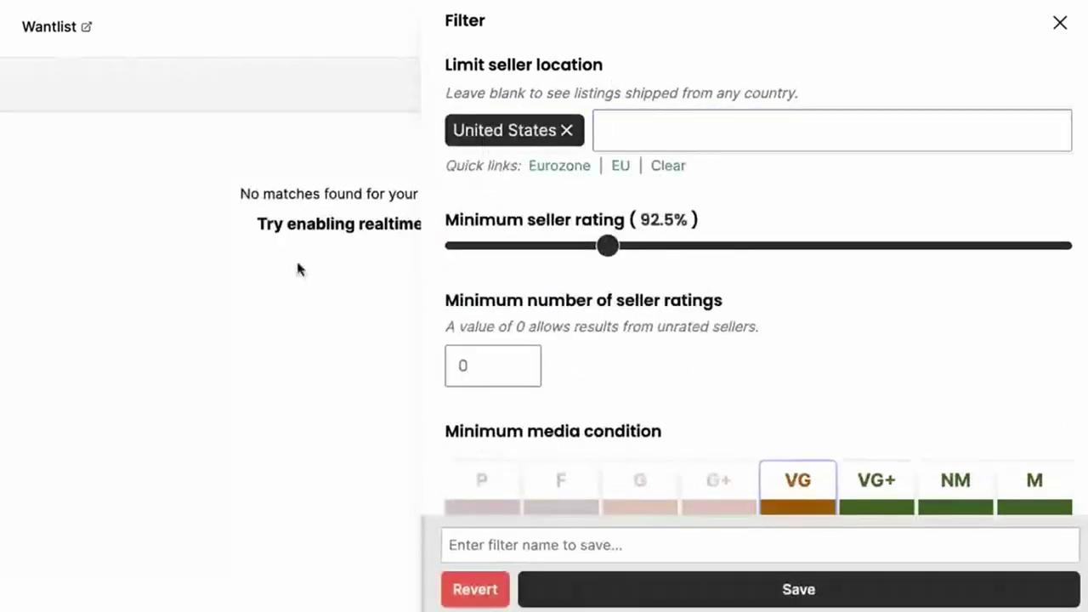
Turn on realtime notifications and save the filter as 'Biggest Bluest Hi-Fi'.
scroll(684, 442, "down", 3)
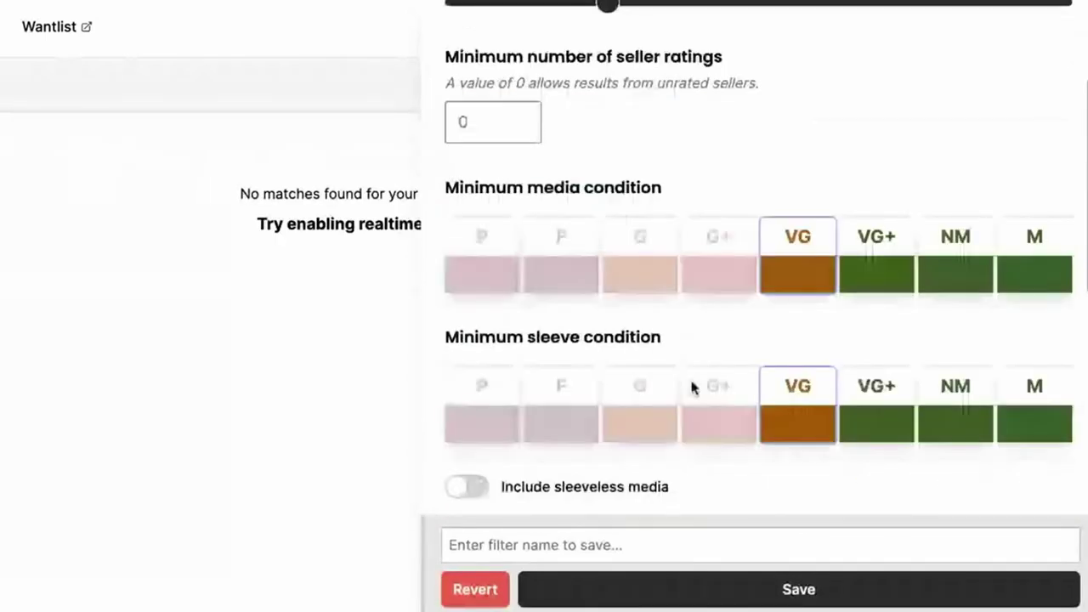
scroll(693, 388, "down", 5)
left_click(693, 387)
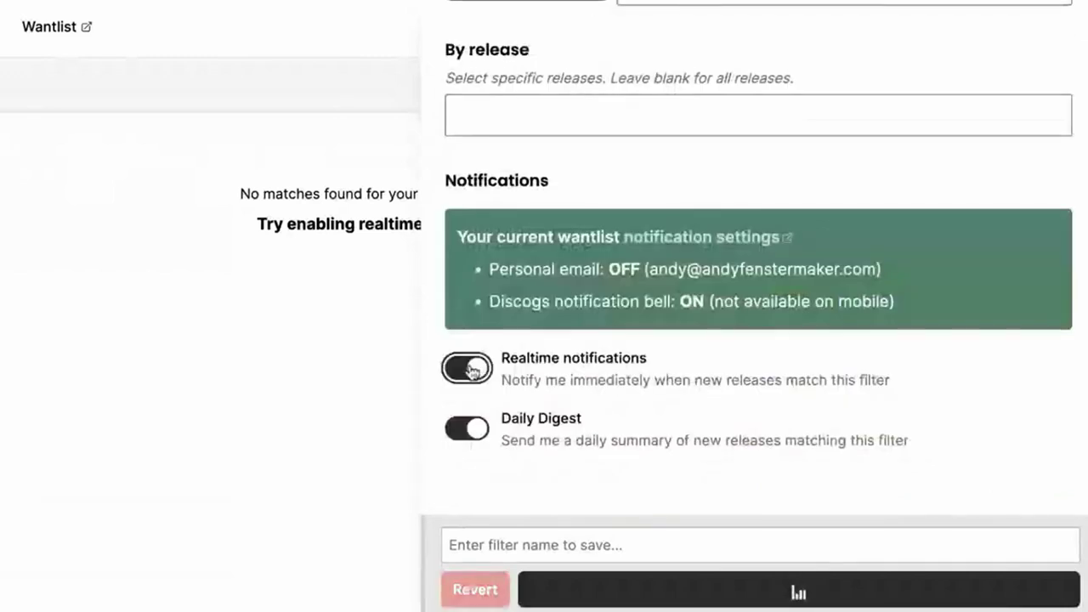
left_click(513, 545)
type("Camera O")
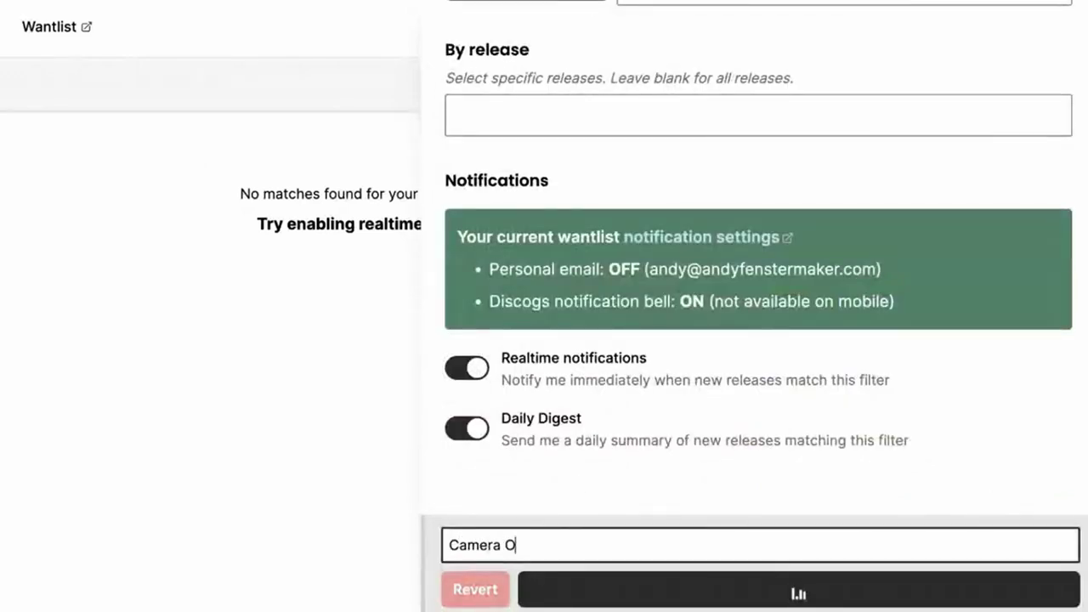
type("bscura H")
key("ctrl+a")
key("BackSpace")
type("Hi-Fi")
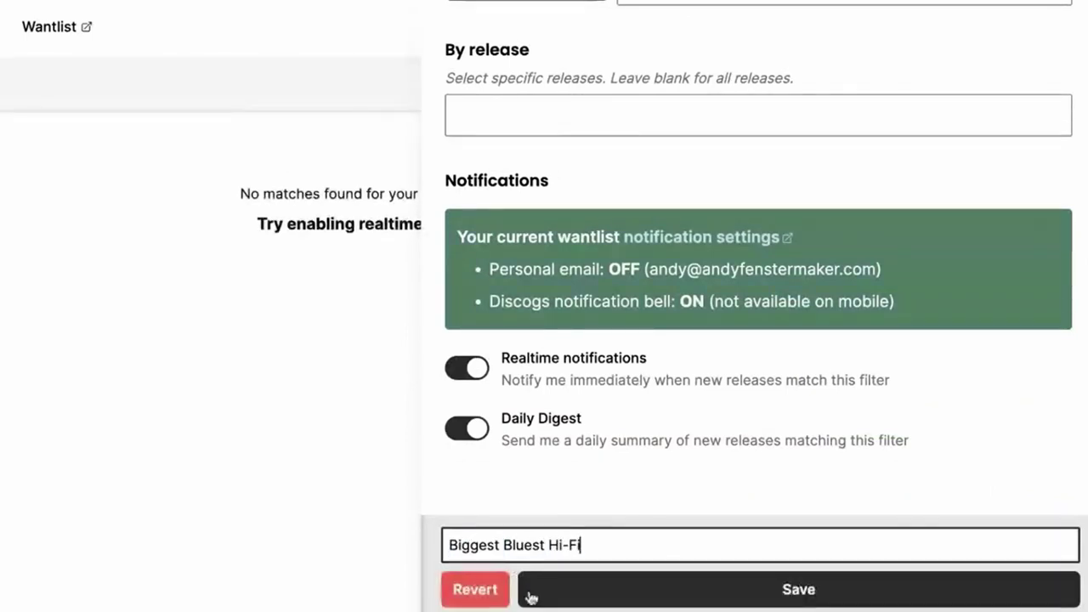
left_click(653, 587)
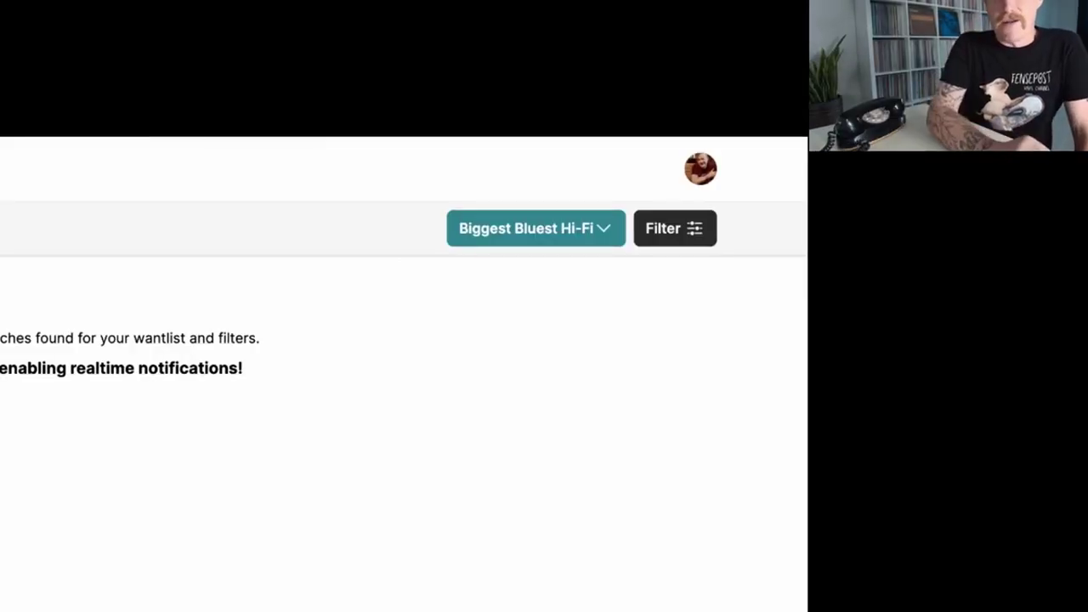
Open the Biggest Bluest Hi-Fi saved filter and scroll through its settings.
left_click(428, 251)
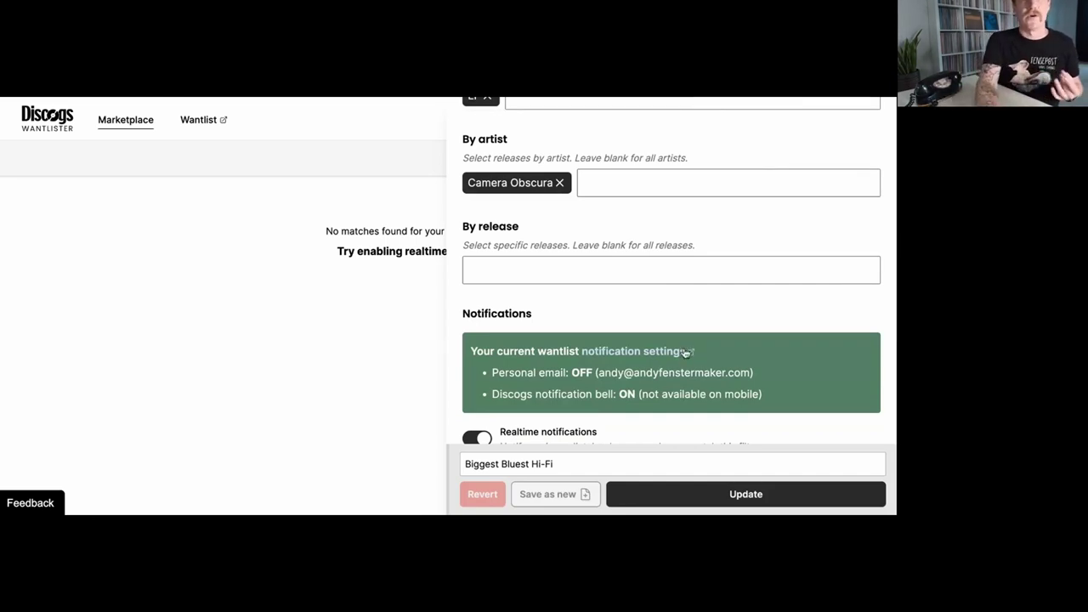
scroll(705, 314, "up", 1)
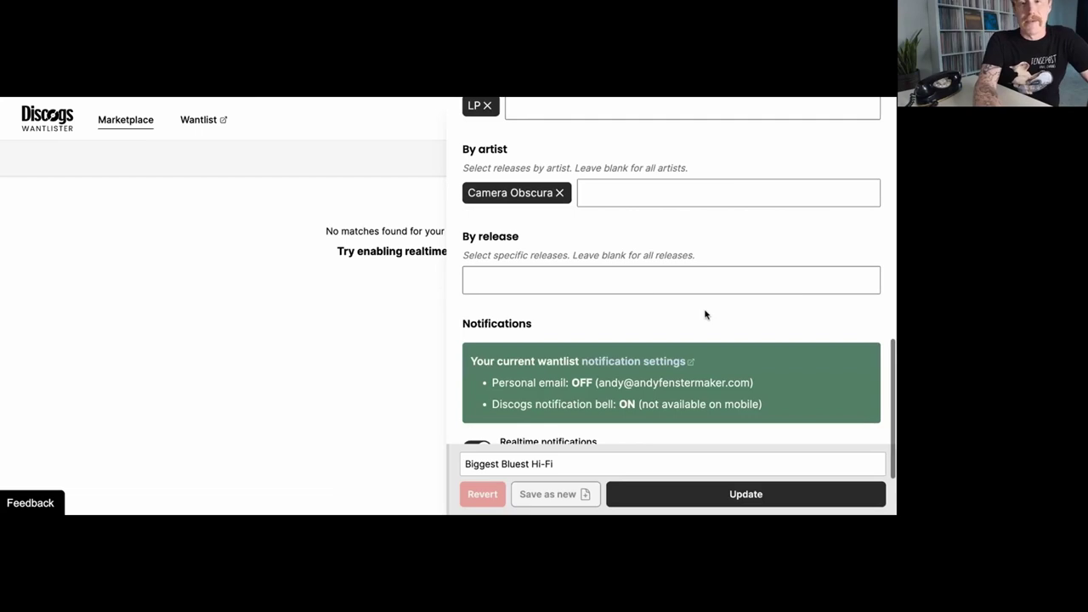
scroll(705, 314, "up", 3)
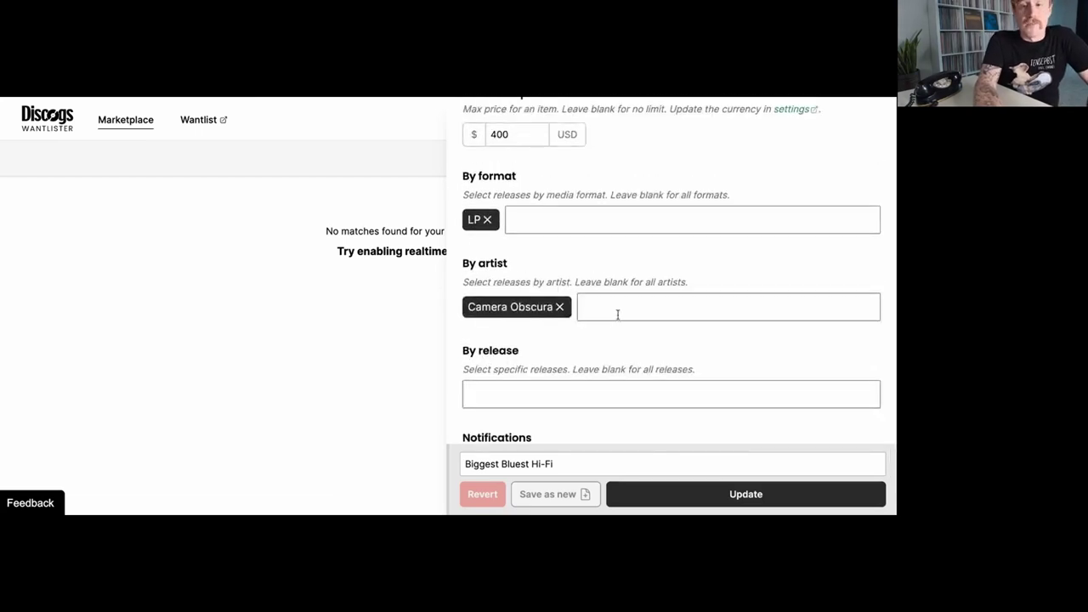
scroll(618, 314, "down", 2)
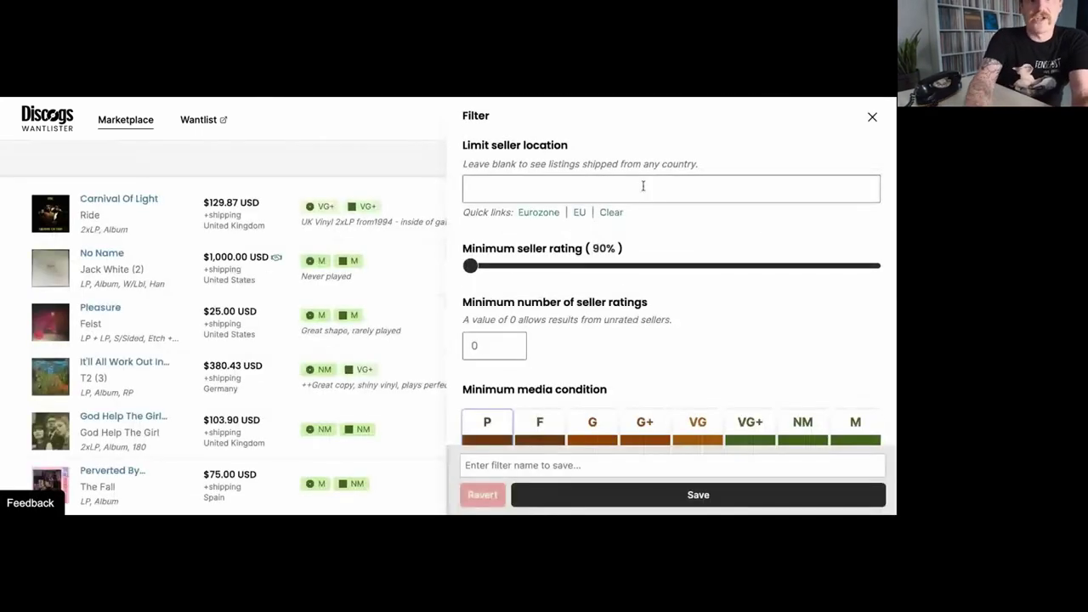
Limit seller location to the United States.
left_click(643, 185)
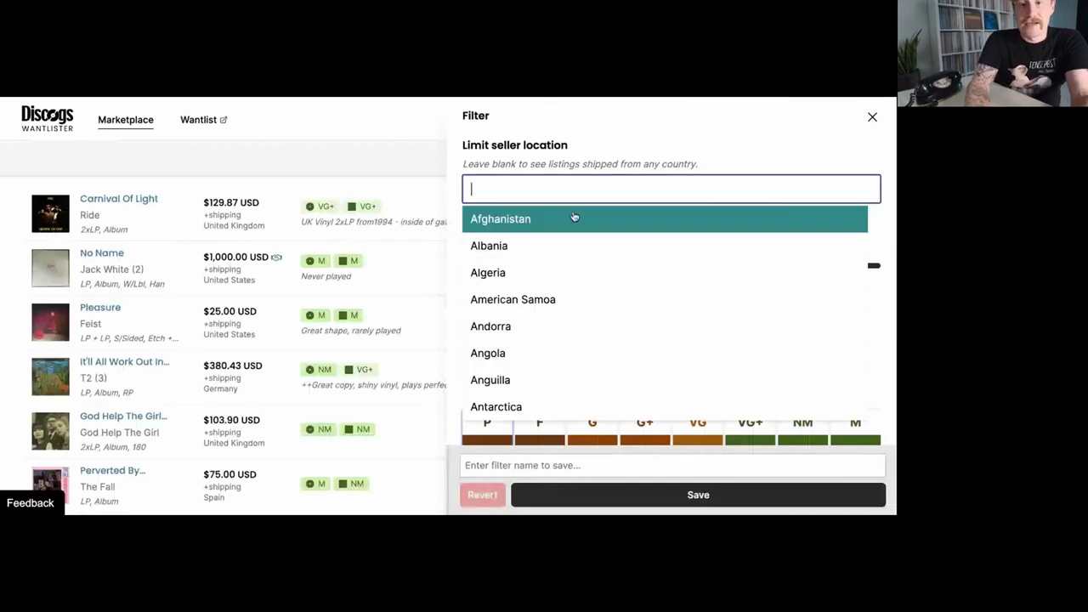
type("uni")
left_click(539, 355)
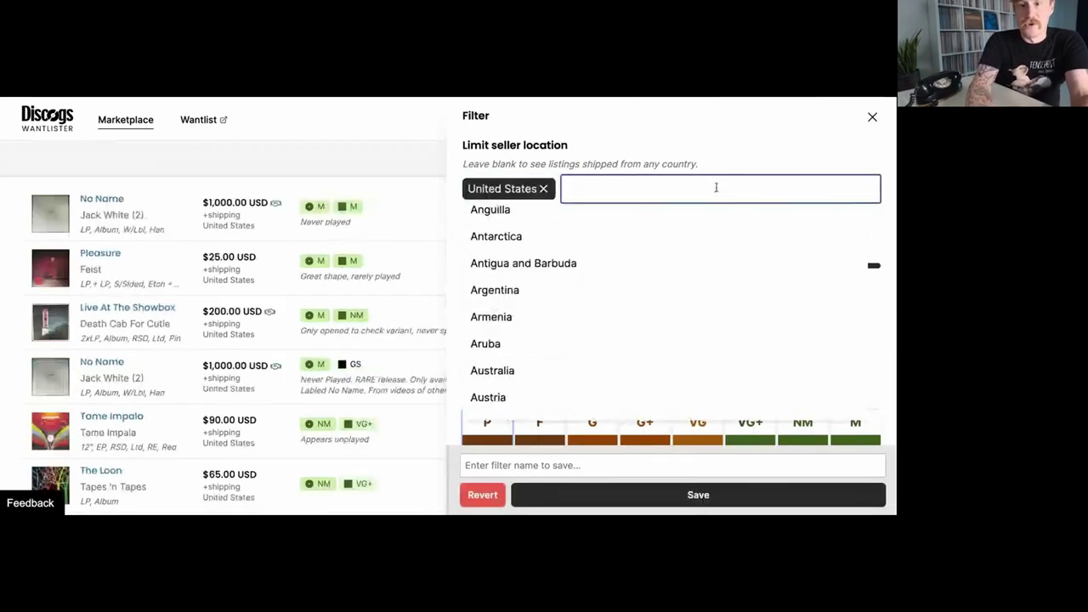
left_click(706, 326)
Require at least VG media and sleeve condition.
left_click(697, 423)
scroll(698, 426, "down", 1)
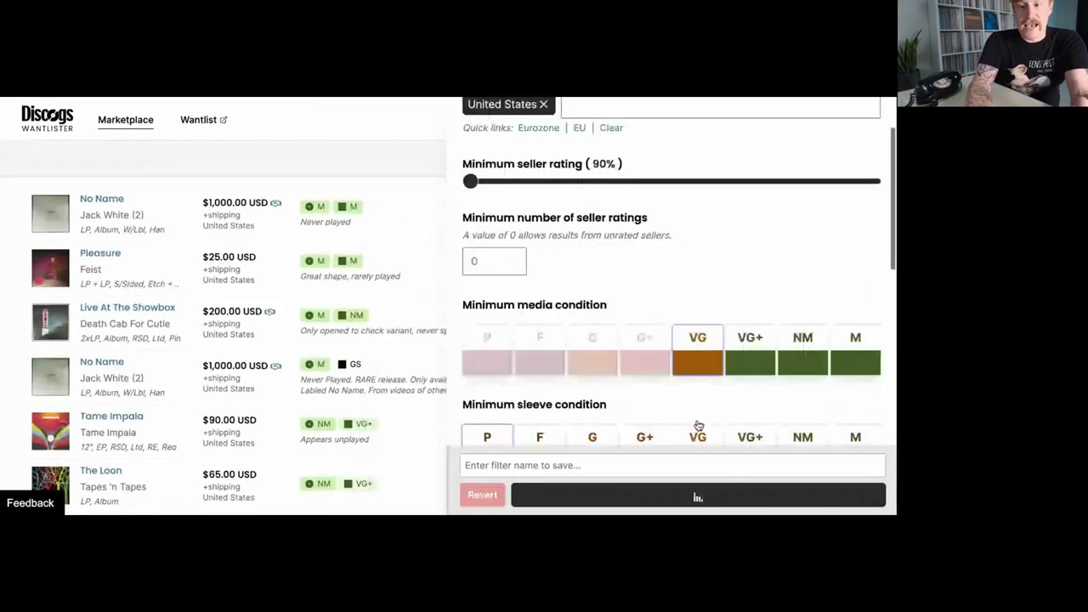
left_click(698, 432)
scroll(699, 439, "down", 2)
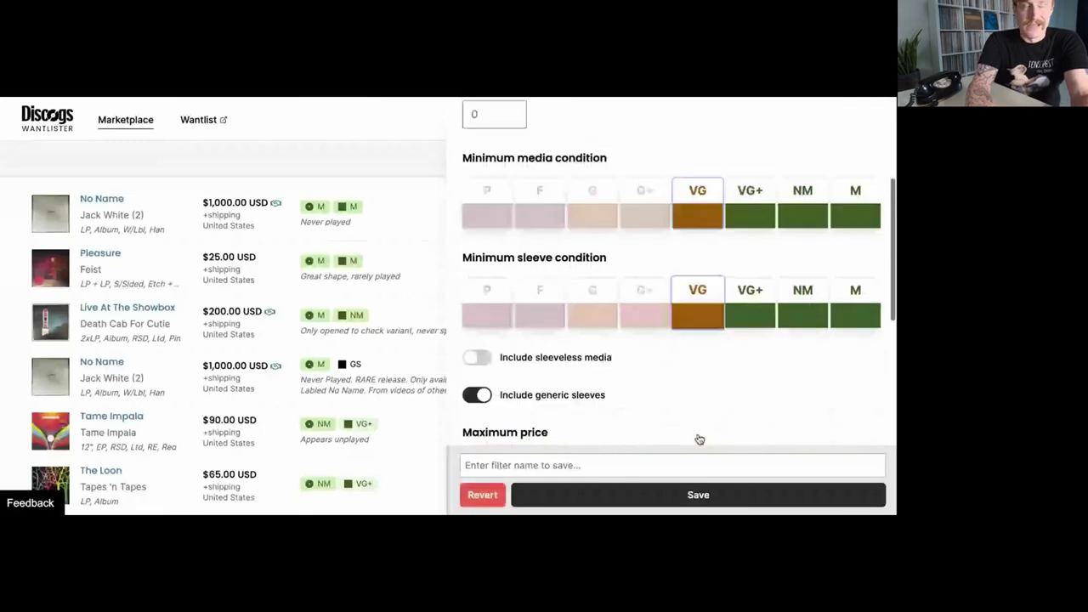
scroll(699, 439, "down", 4)
scroll(526, 221, "up", 1)
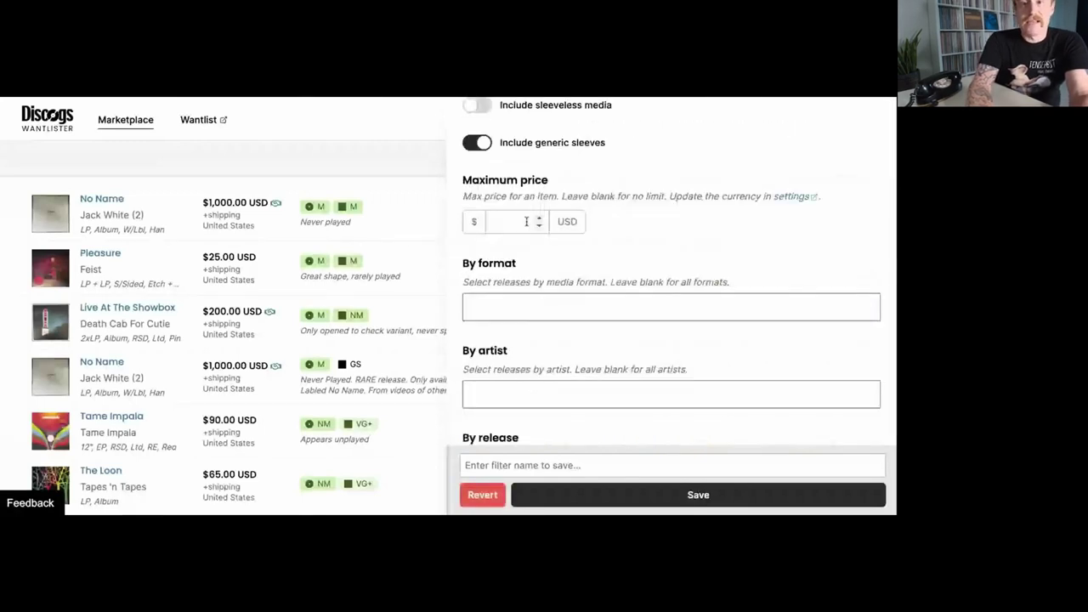
Set the maximum price to 74 USD, adding then removing an LP format restriction.
left_click(527, 221)
type("74")
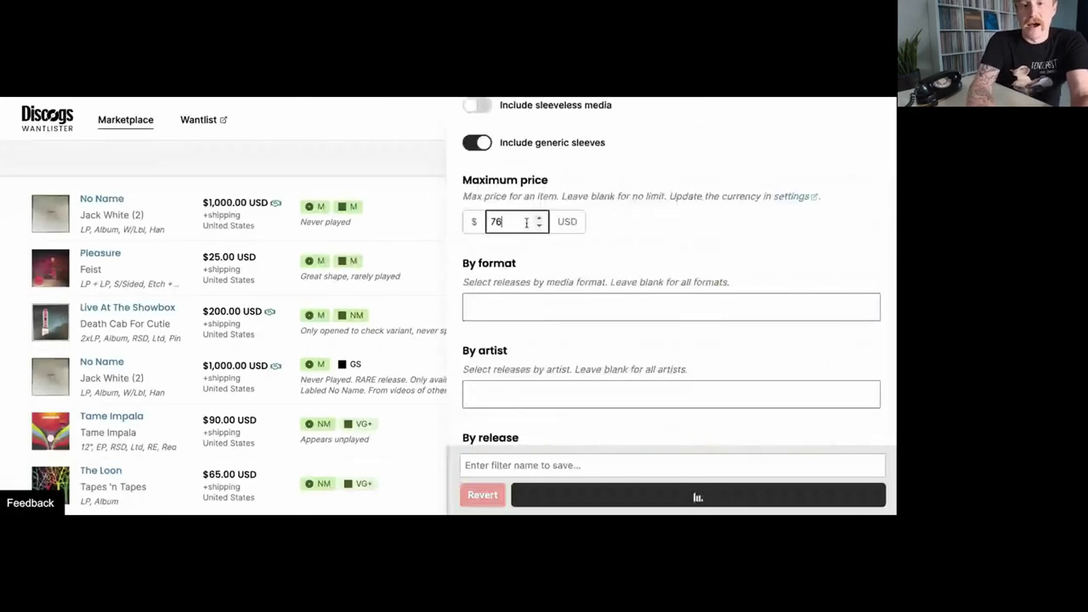
scroll(527, 221, "down", 1)
left_click(493, 204)
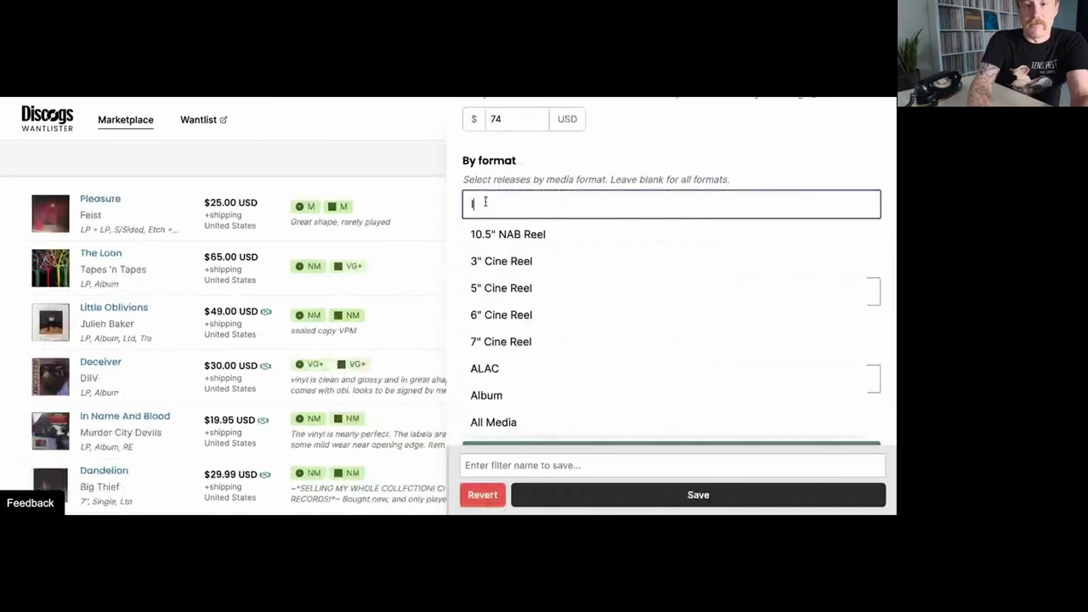
type("lp")
left_click(478, 231)
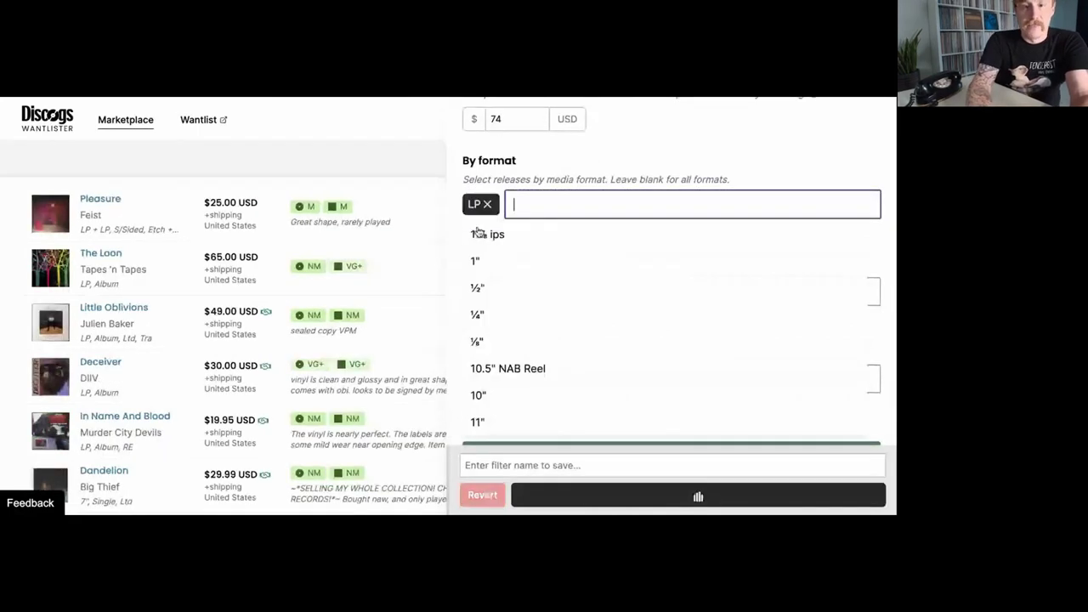
left_click(589, 165)
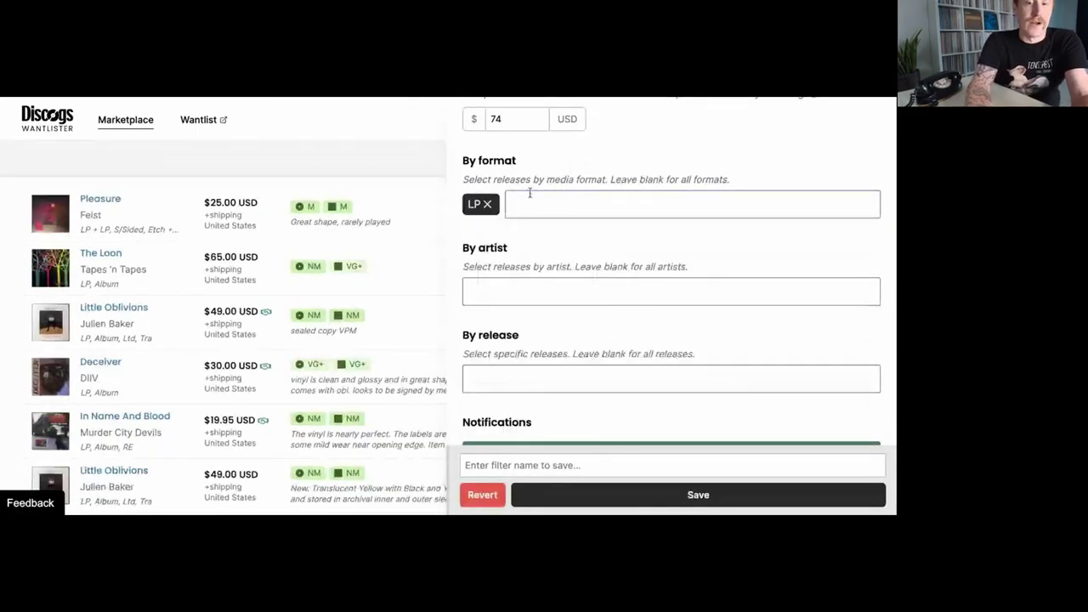
left_click(488, 205)
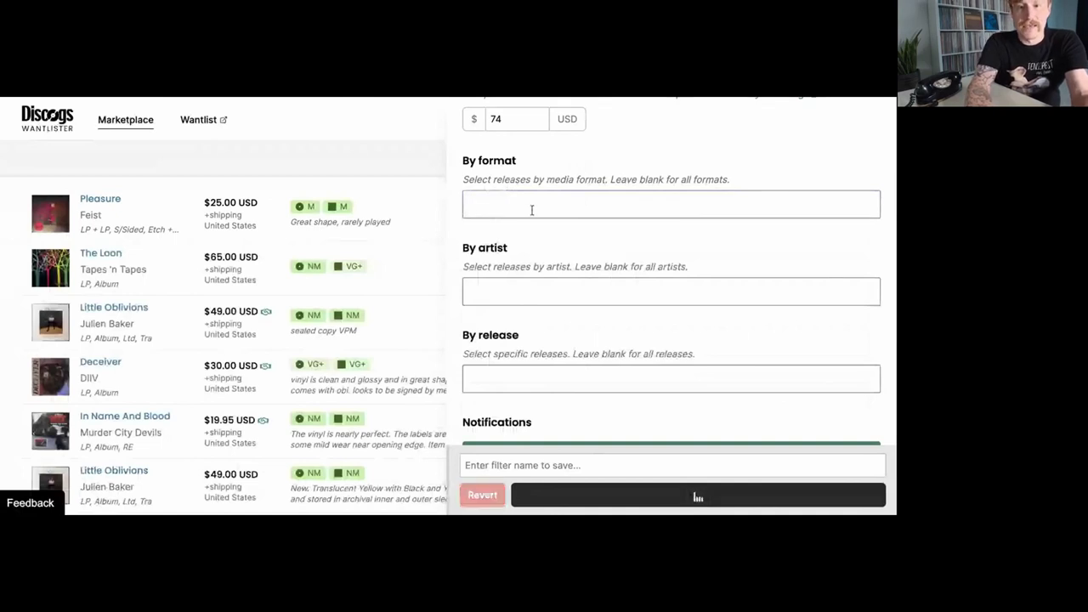
Add Tapes 'n Tapes as the artist filter.
left_click(543, 290)
type("tapes")
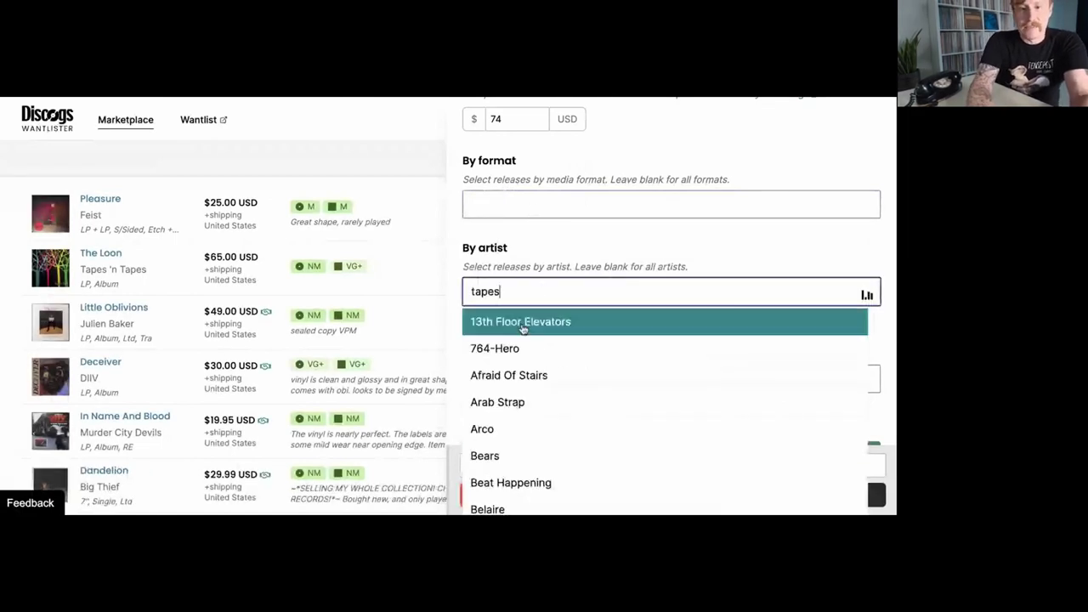
left_click(519, 323)
Search 'loon' in the By release field without choosing a release.
left_click(514, 371)
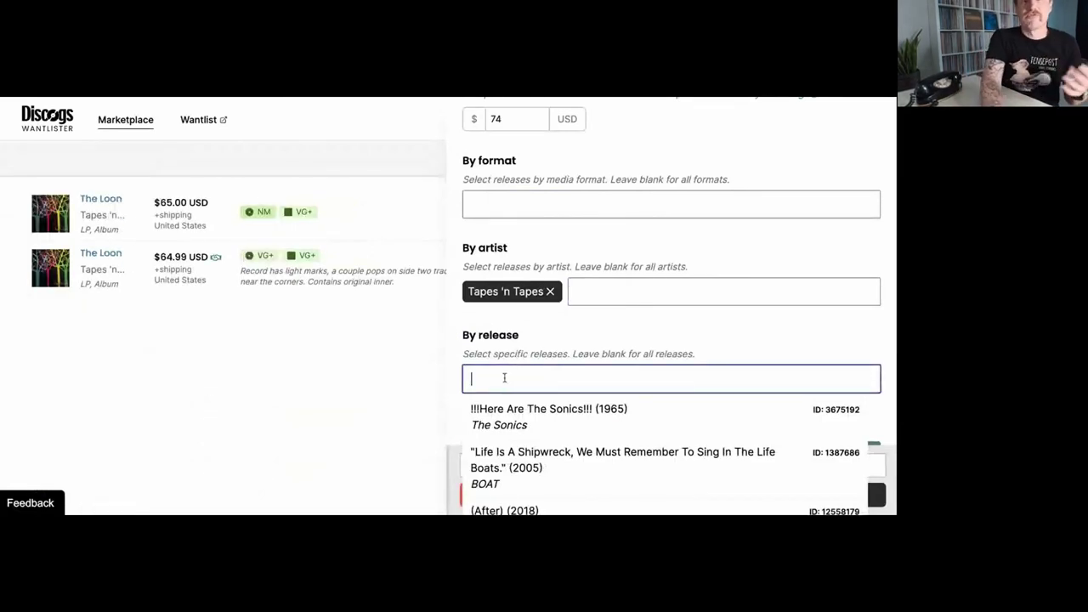
key("Escape")
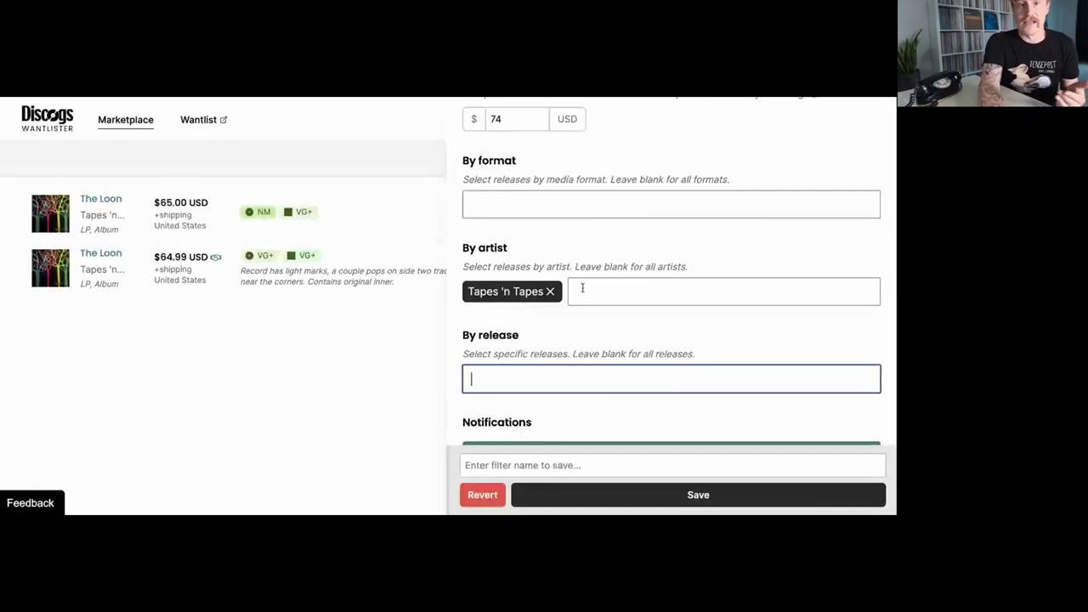
left_click(524, 386)
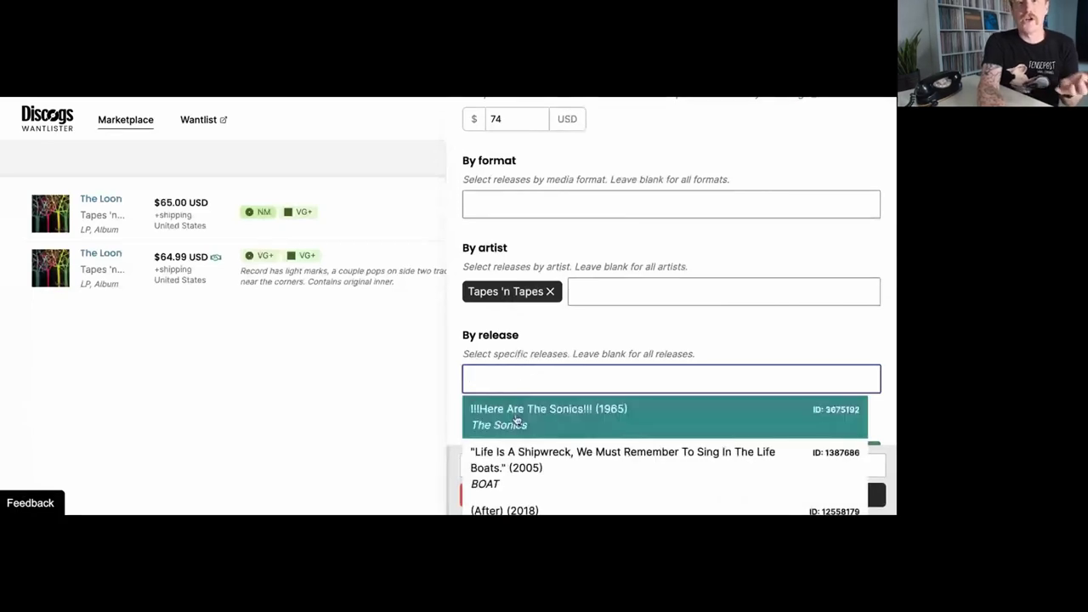
left_click(529, 336)
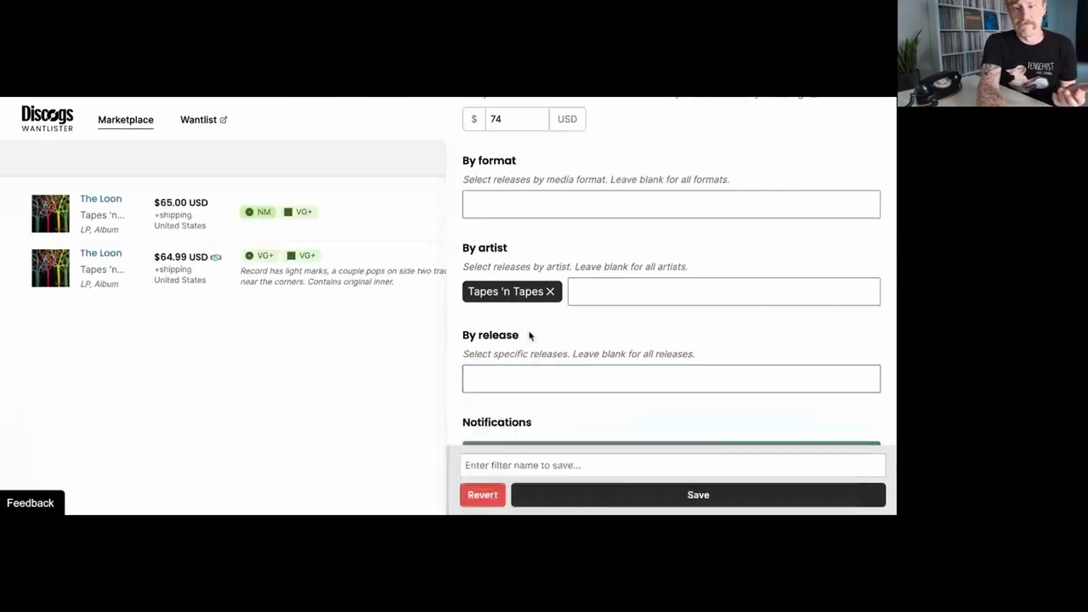
left_click(525, 378)
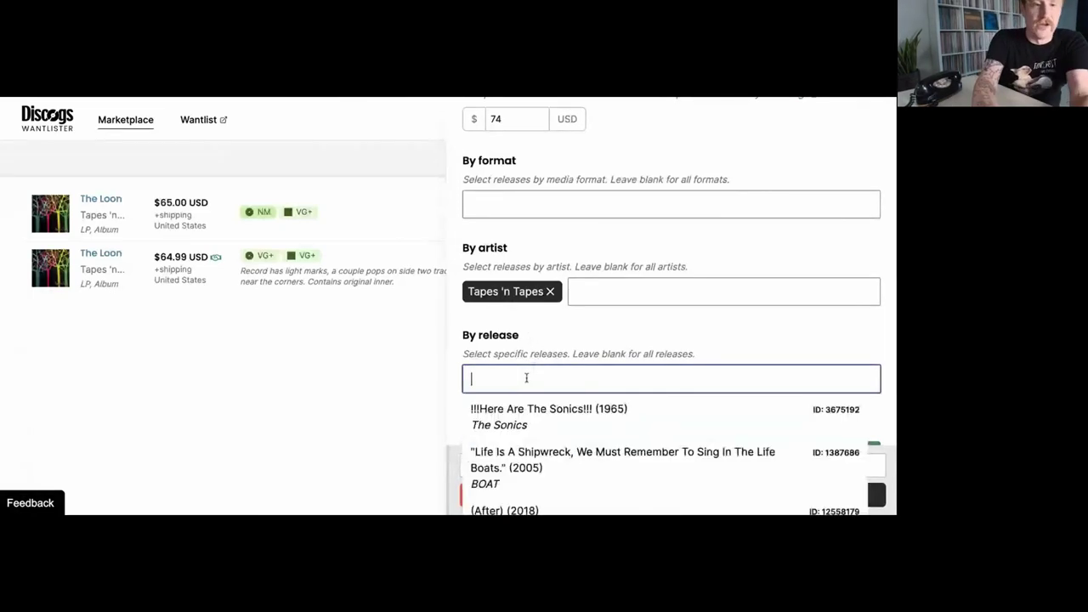
type("loon")
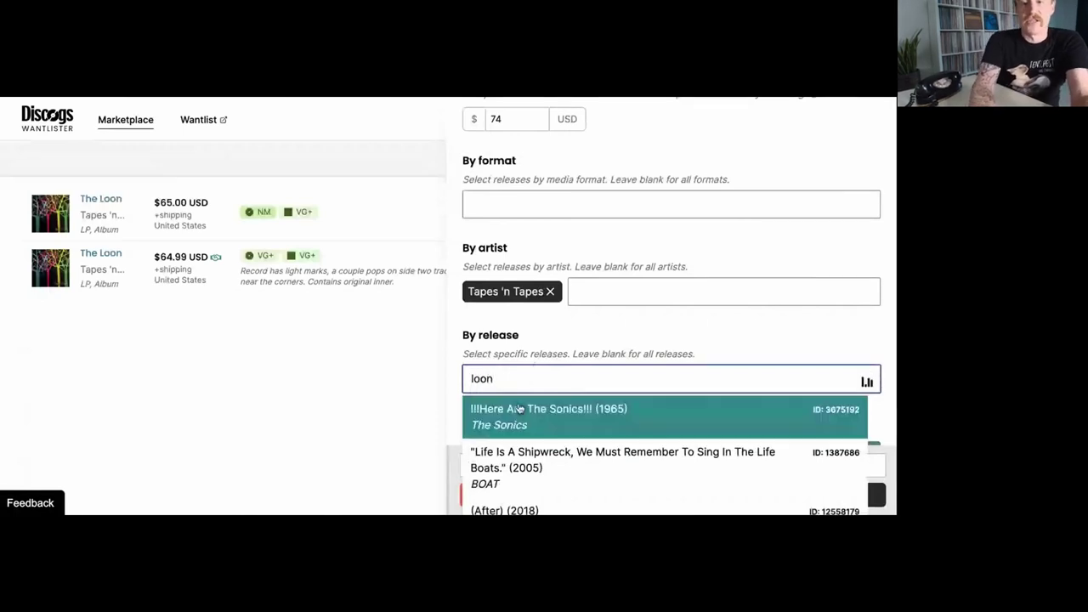
left_click(551, 347)
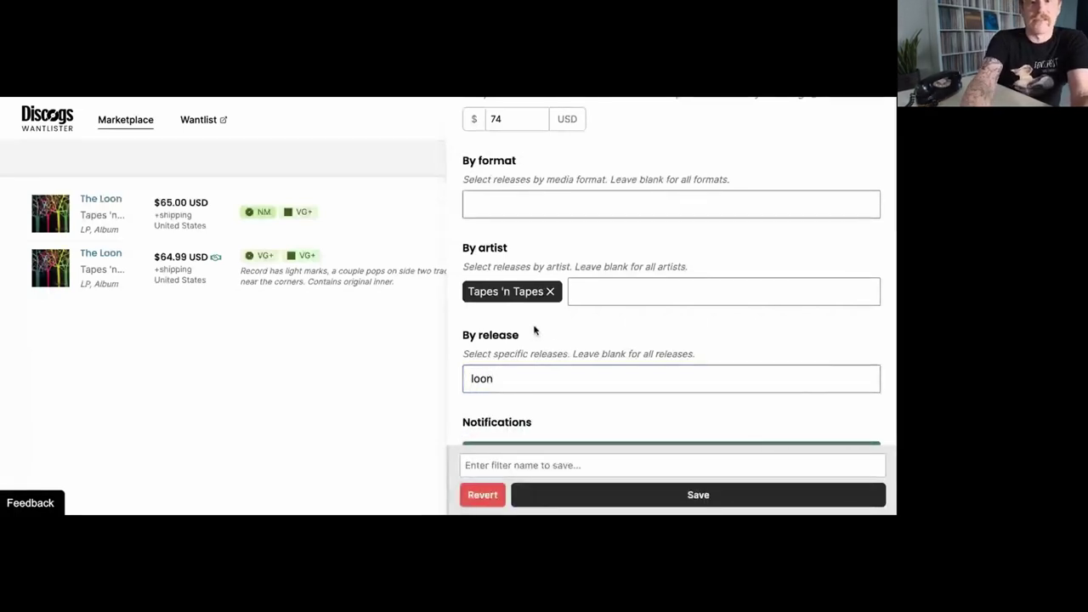
Clear the release search, turn the daily digest off and realtime notifications on.
left_click(519, 336)
left_click(522, 342)
scroll(502, 293, "down", 2)
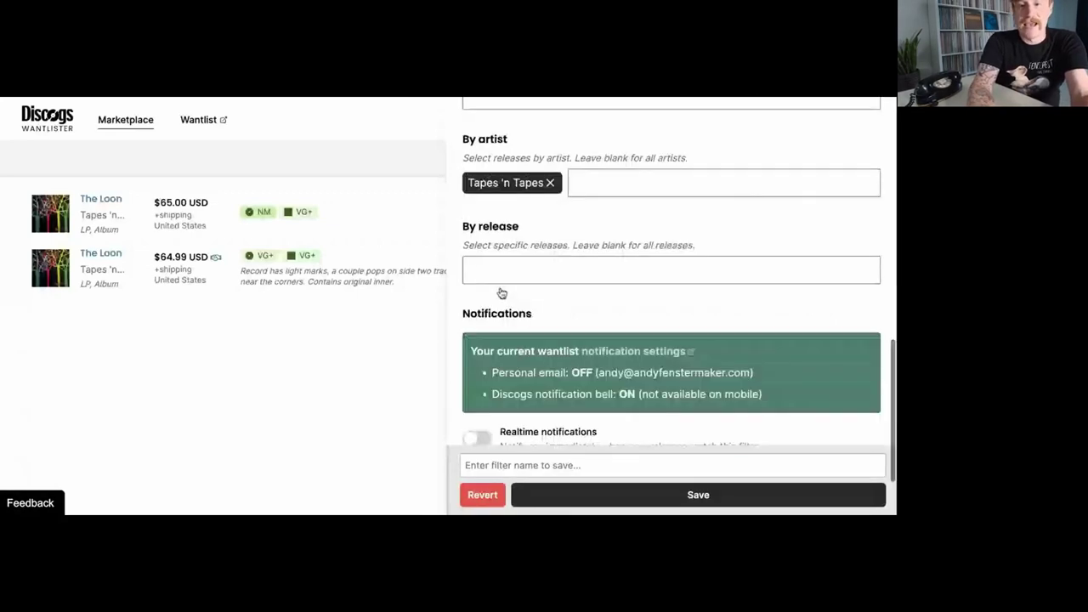
scroll(503, 293, "down", 1)
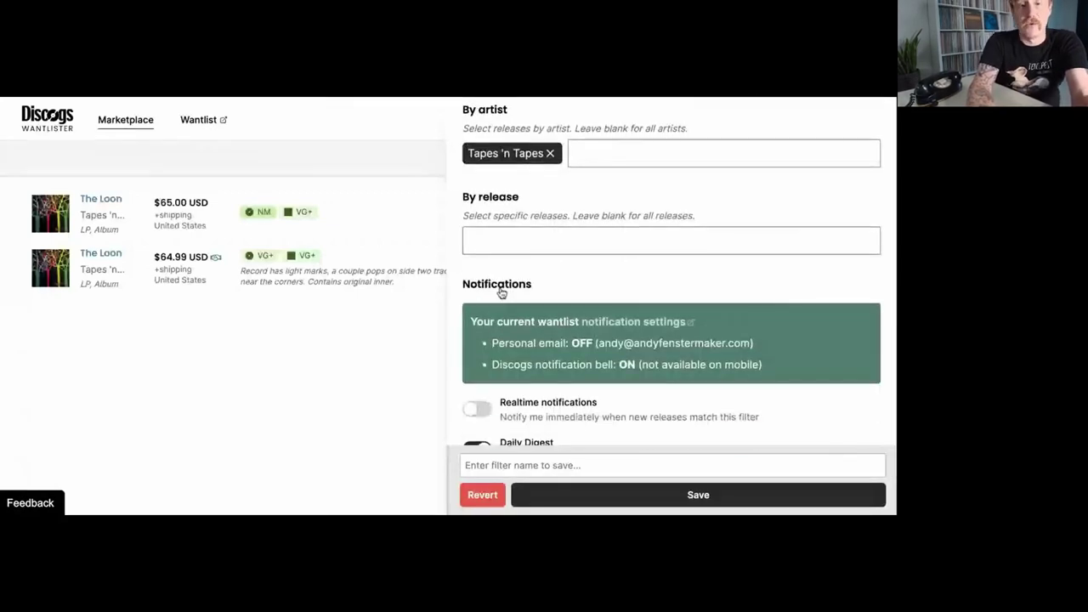
scroll(502, 293, "up", 1)
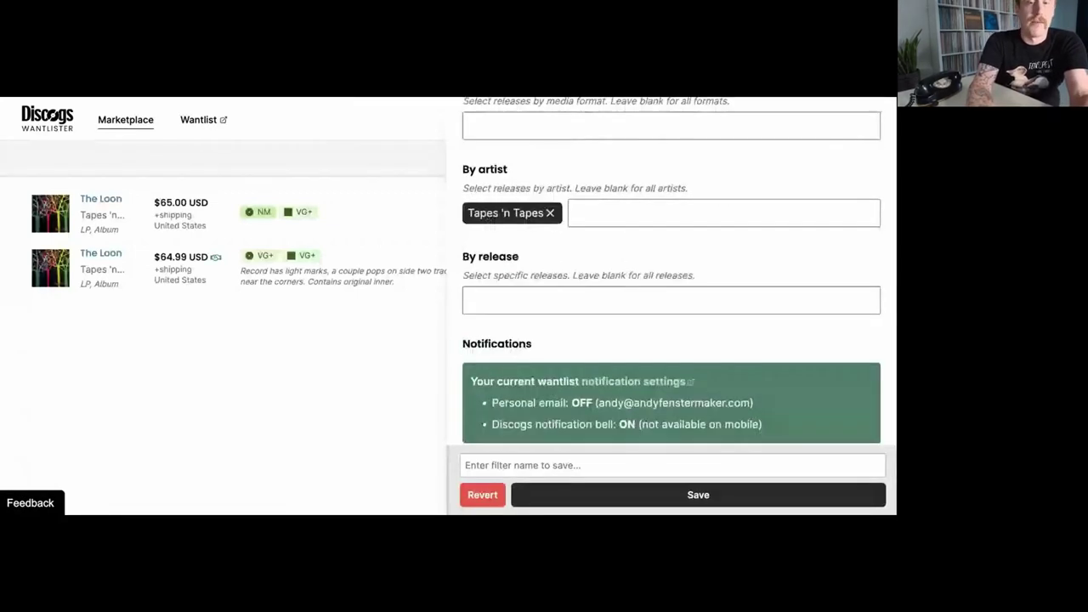
scroll(503, 292, "down", 2)
left_click(477, 388)
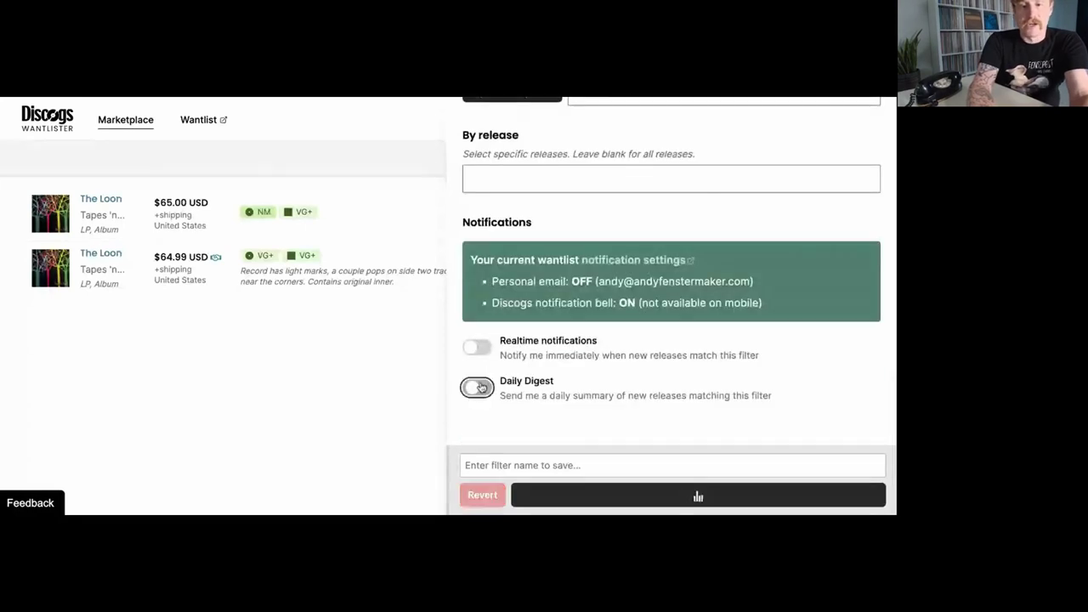
left_click(479, 347)
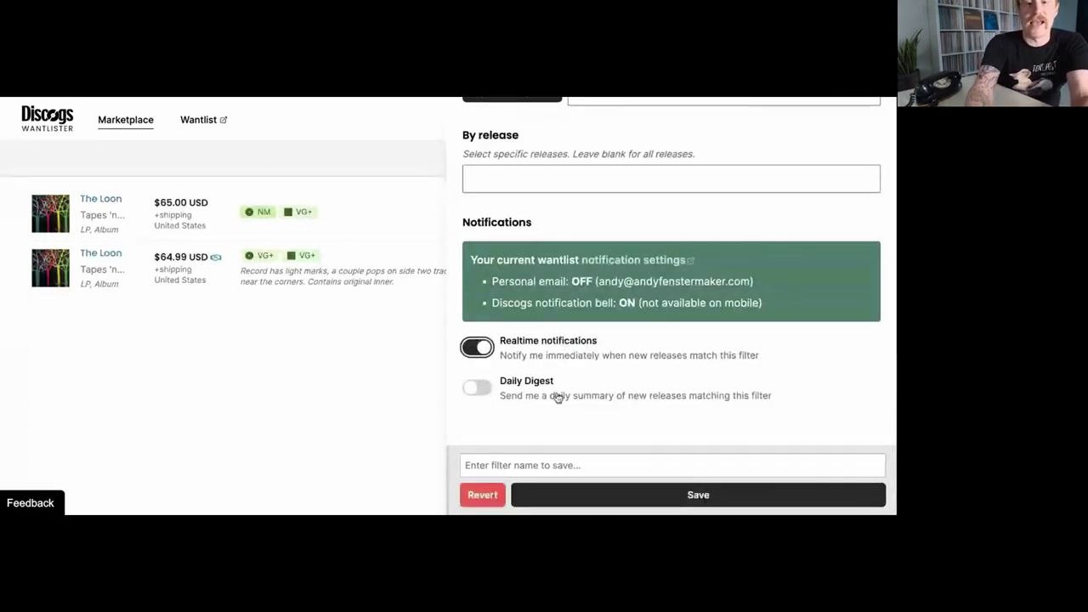
Save the filter under the name 'Tapes The Loon'.
left_click(527, 465)
type("Tapes The Loon")
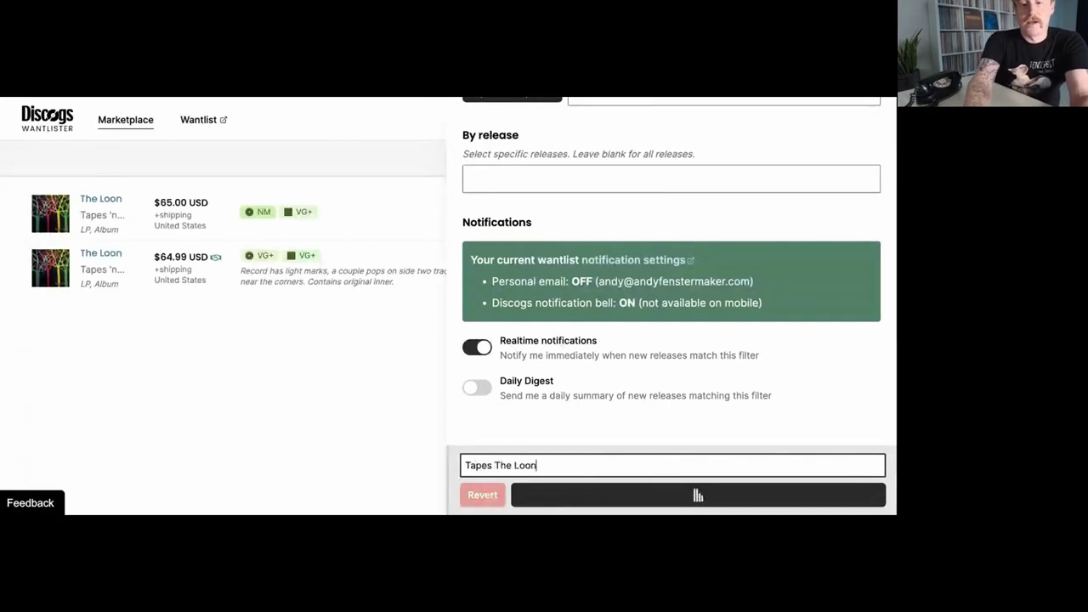
left_click(642, 497)
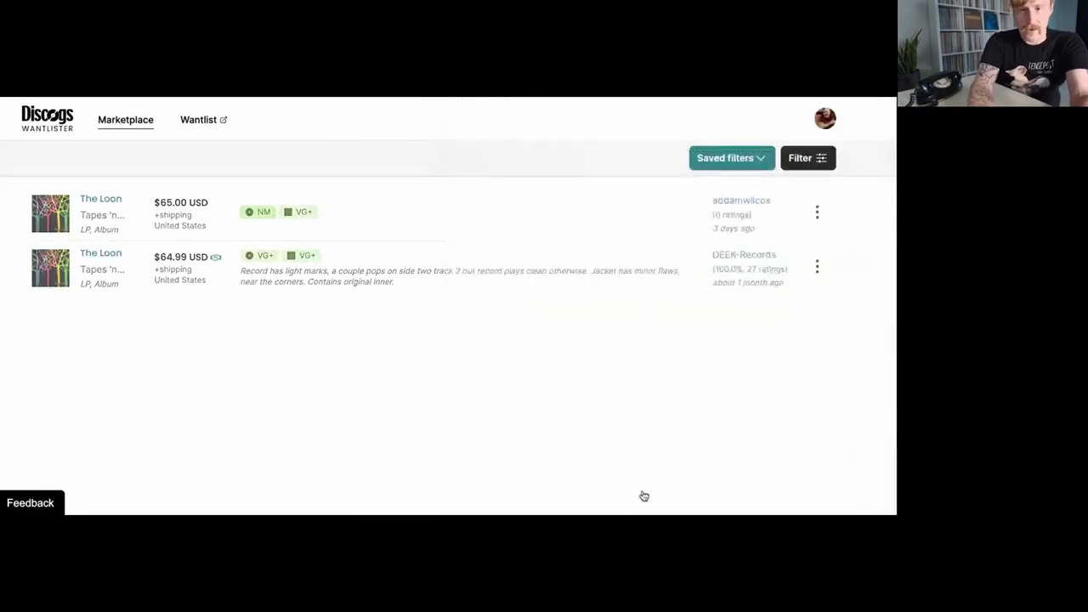
left_click(762, 159)
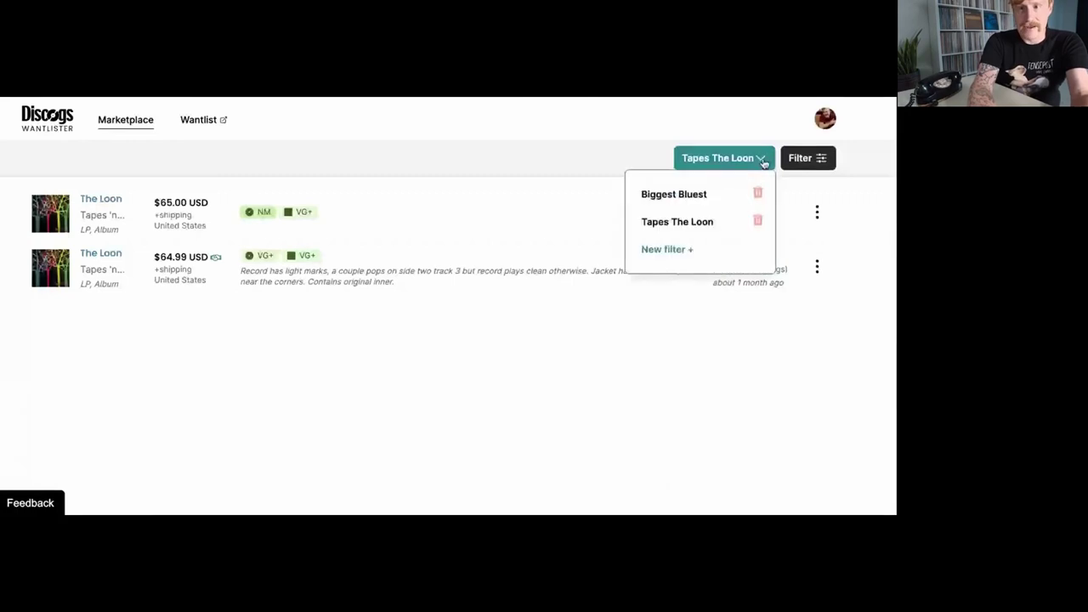
left_click(680, 194)
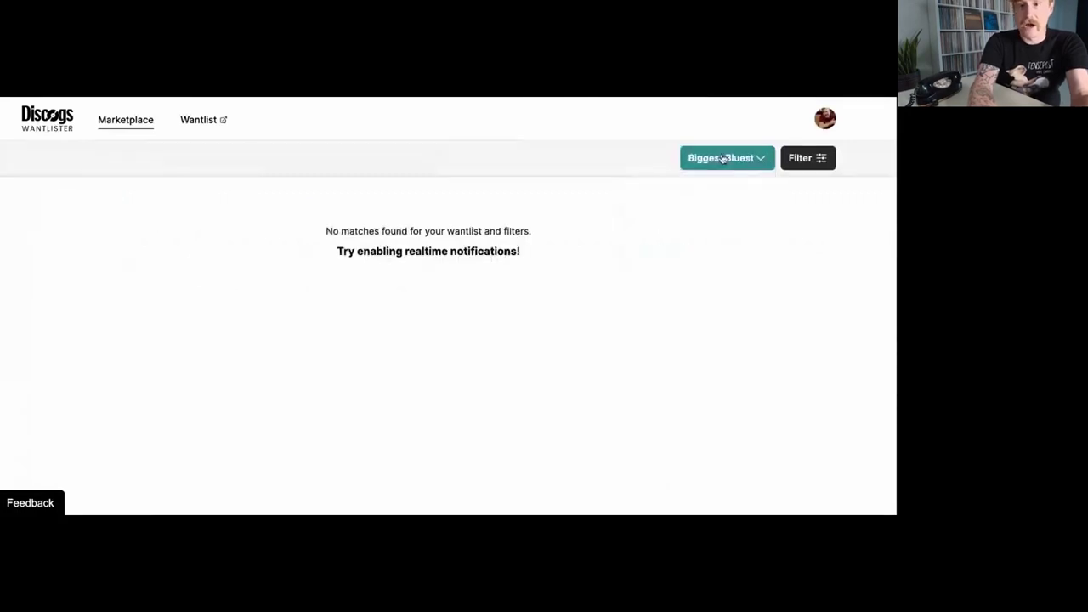
left_click(722, 159)
left_click(692, 223)
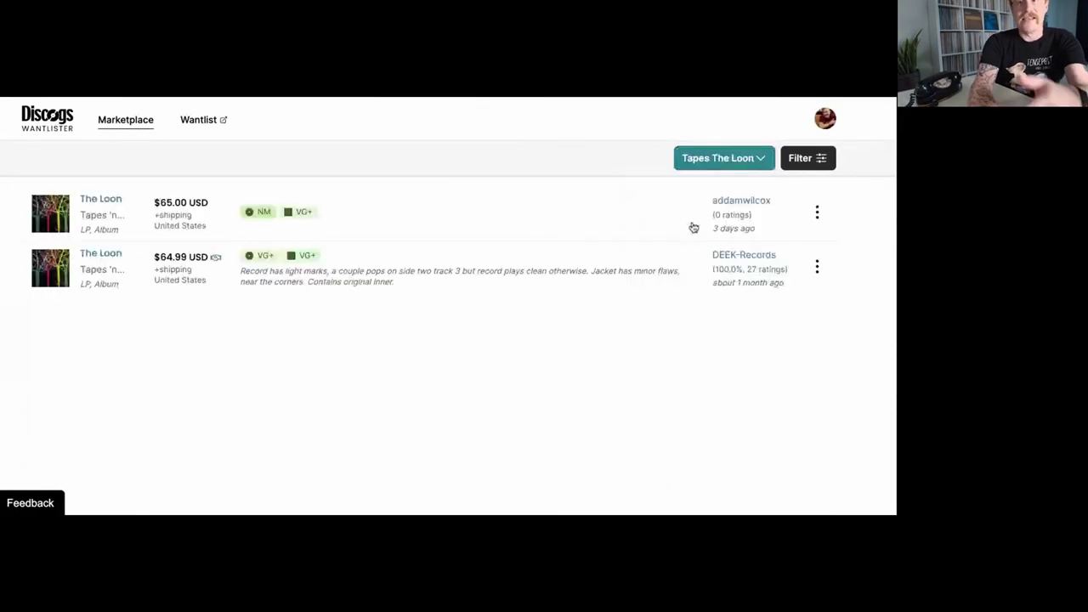
left_click(745, 169)
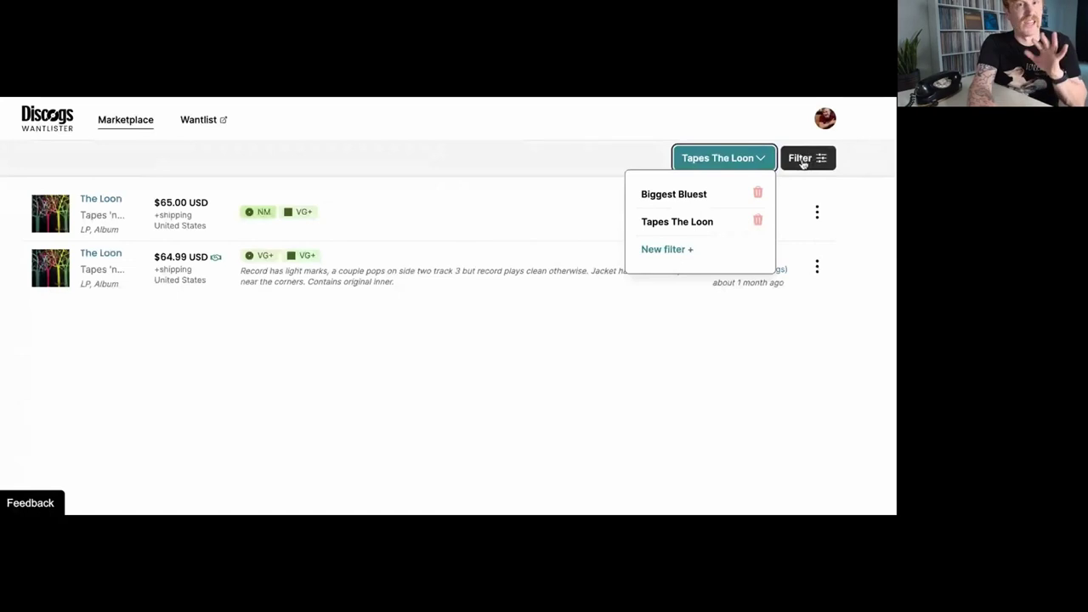
left_click(802, 162)
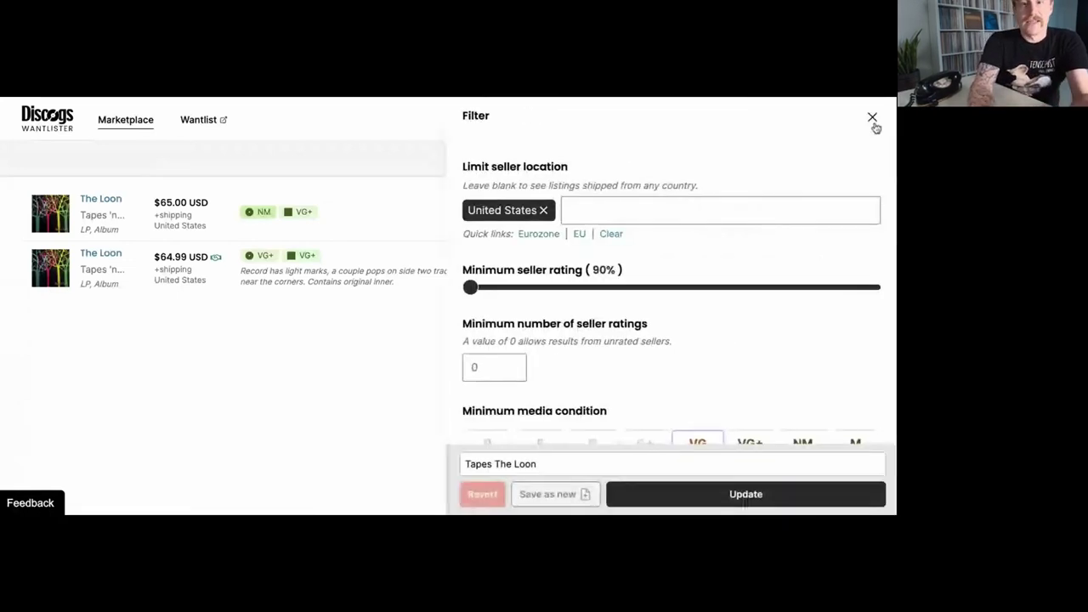
left_click(873, 116)
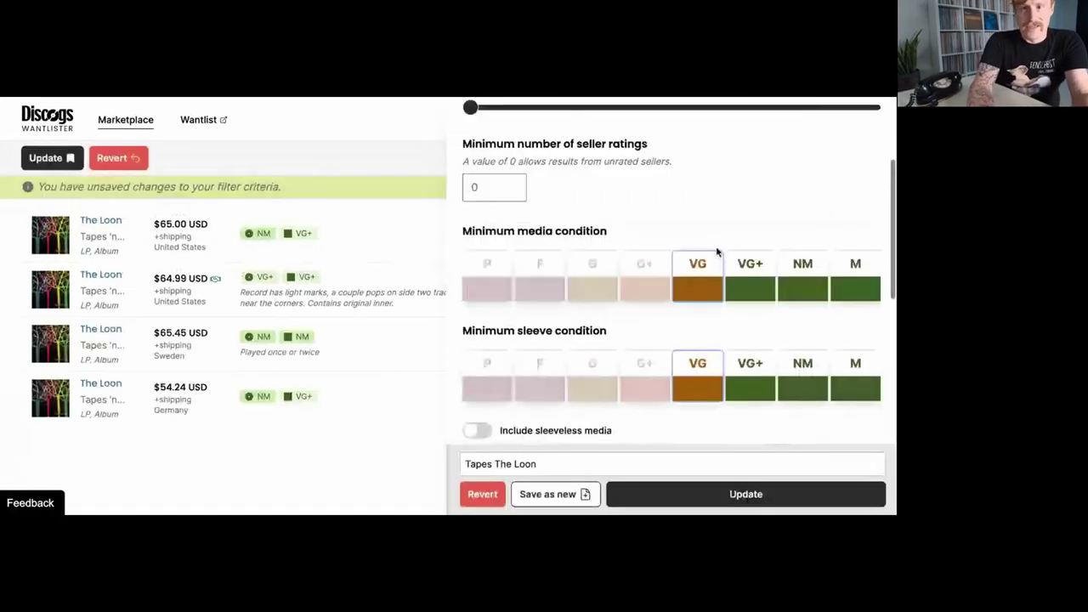
Set the minimum media and sleeve conditions to P.
left_click(487, 272)
left_click(490, 387)
scroll(491, 387, "down", 1)
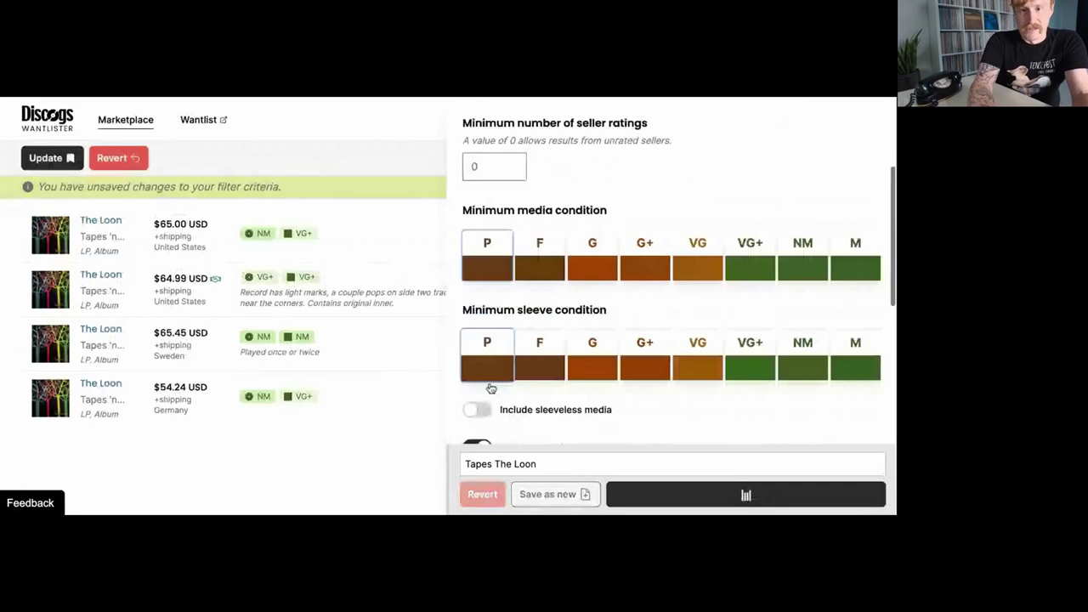
scroll(491, 388, "down", 2)
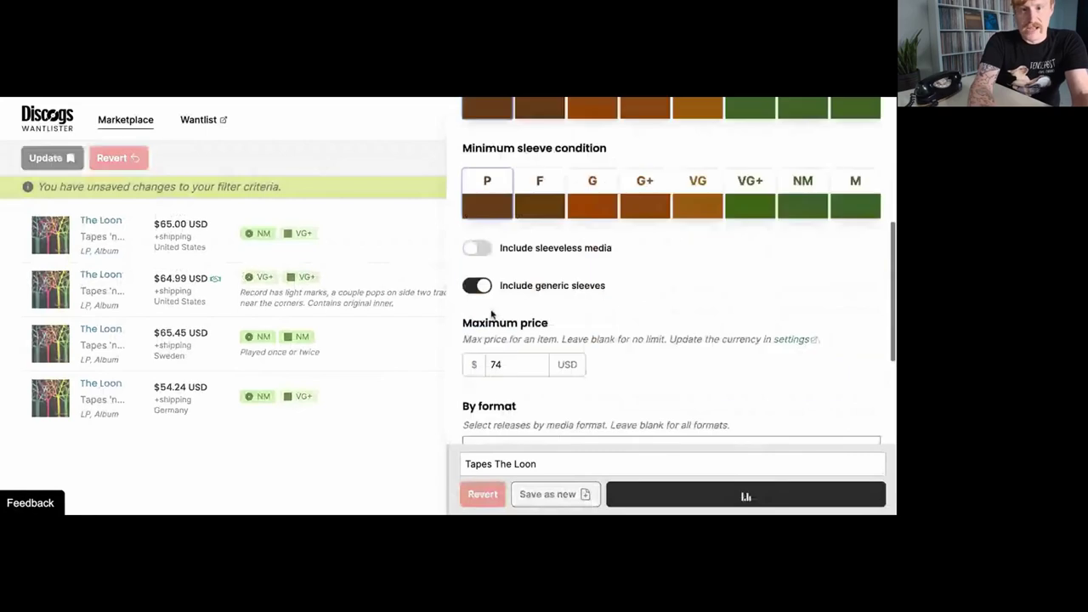
Clear the 74 maximum price, close the filter panel, and reload the Marketplace unfiltered.
left_click(523, 364)
key("BackSpace")
key("BackSpace")
scroll(522, 364, "down", 2)
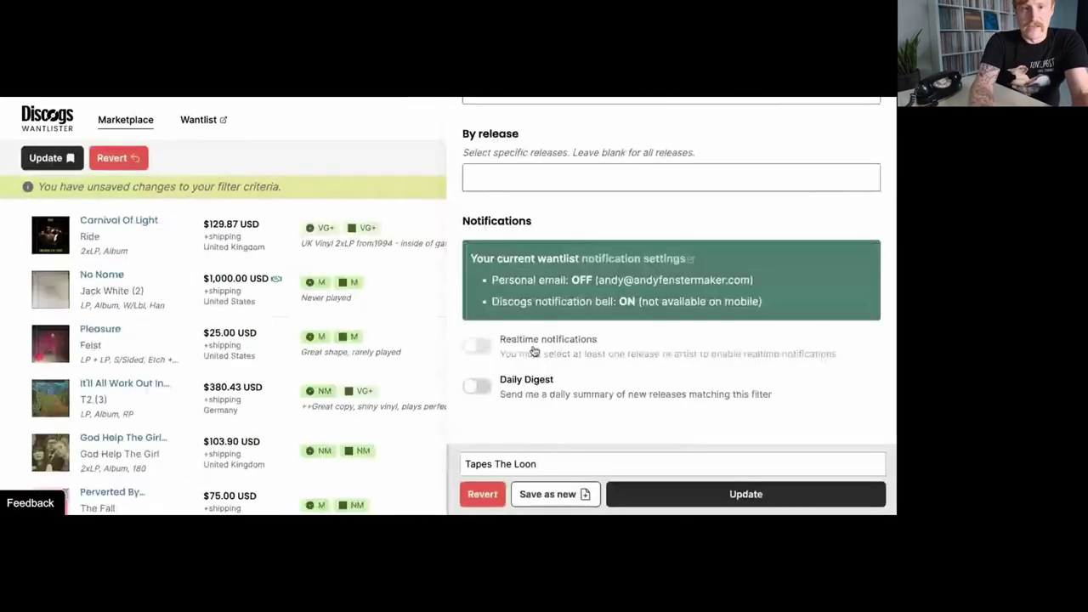
left_click(383, 151)
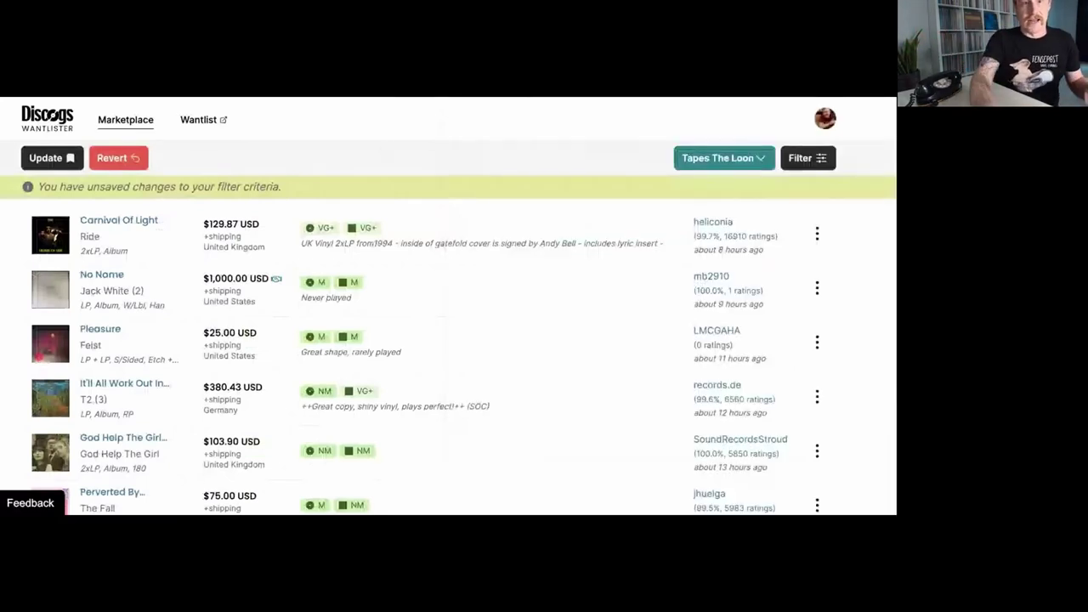
left_click(136, 120)
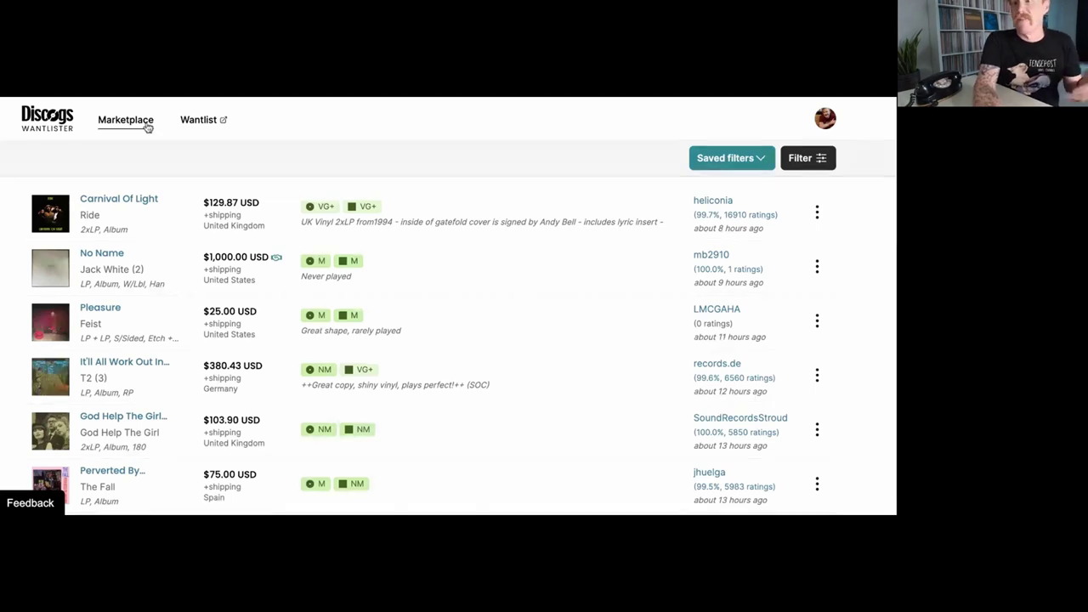
Start a new filter limited to sellers located in the United States.
left_click(727, 158)
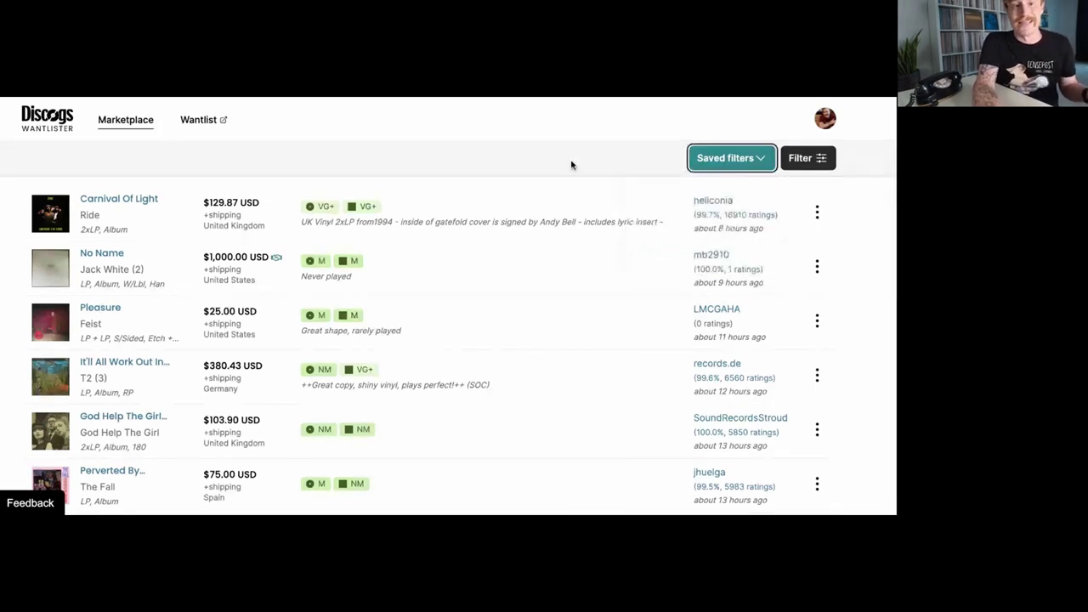
left_click(798, 158)
left_click(661, 187)
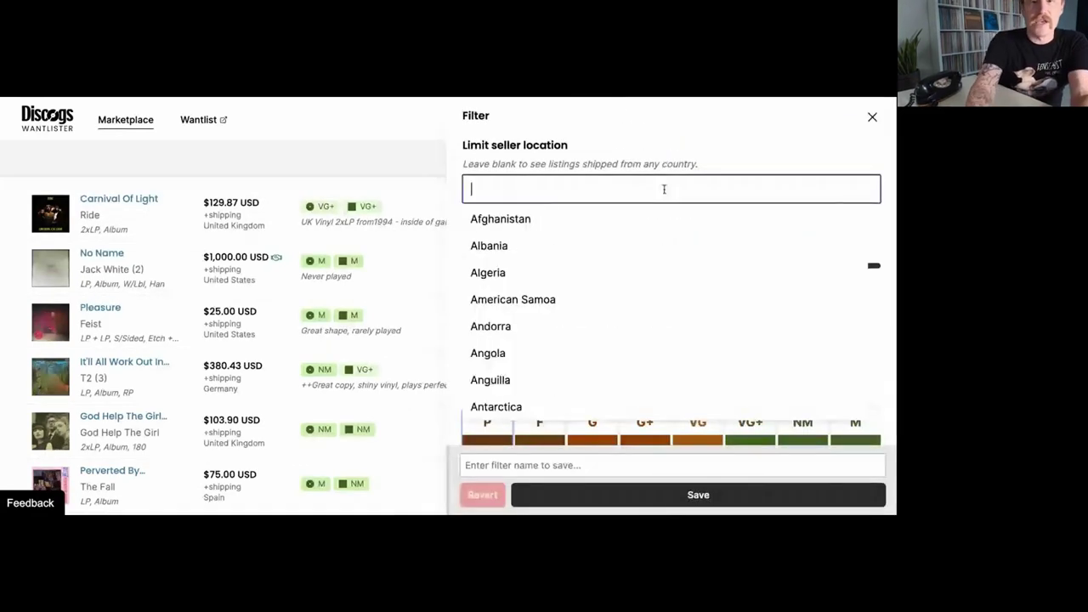
type("Unite")
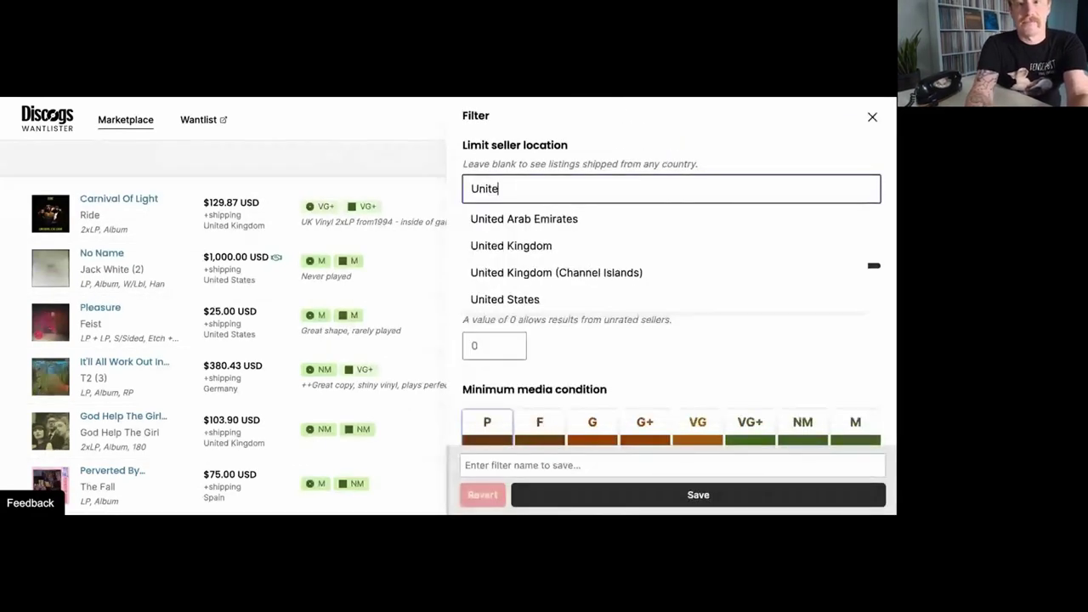
type("d S")
left_click(643, 223)
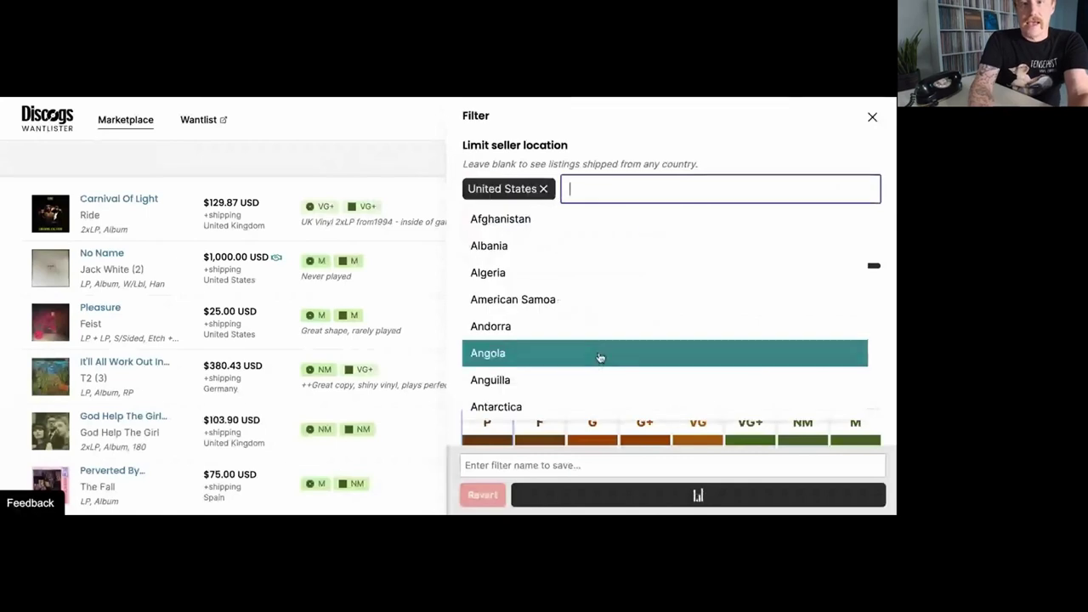
Require VG minimum media condition and include sleeveless media in results.
scroll(600, 358, "down", 3)
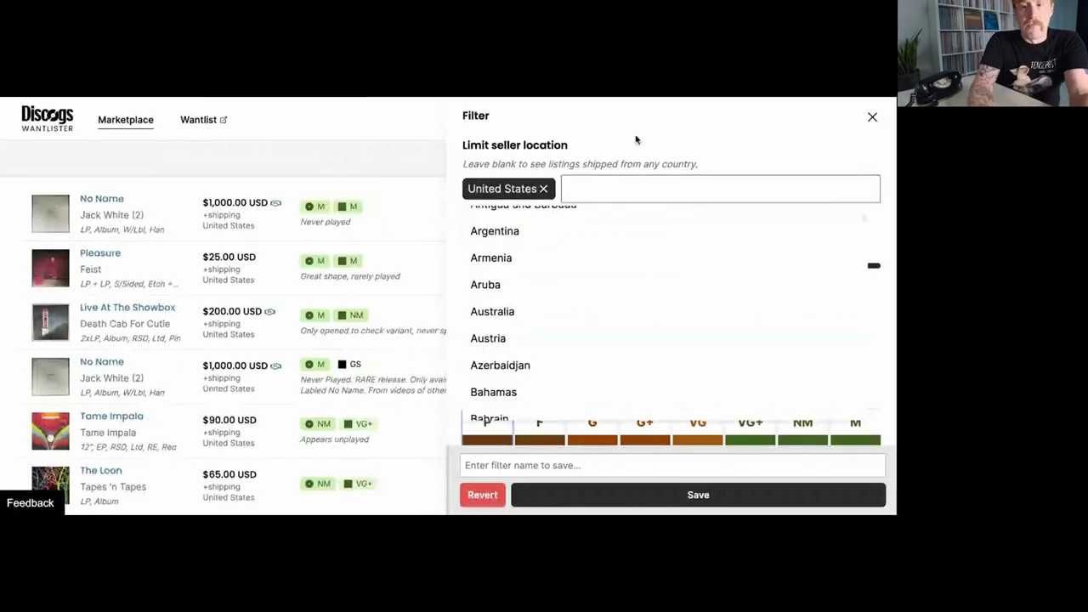
left_click(702, 425)
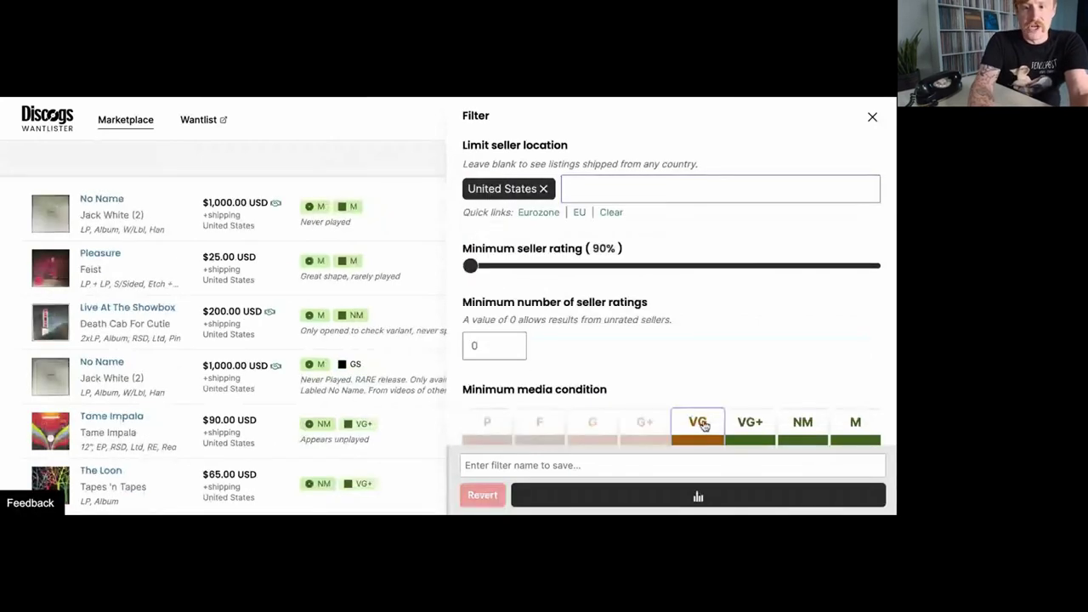
scroll(703, 433, "down", 3)
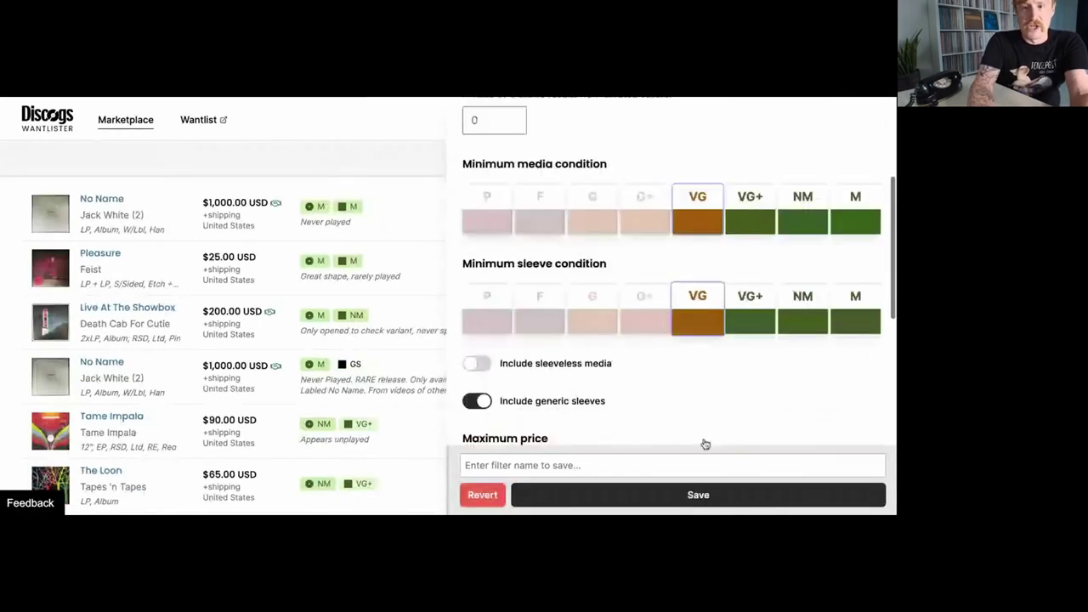
left_click(512, 369)
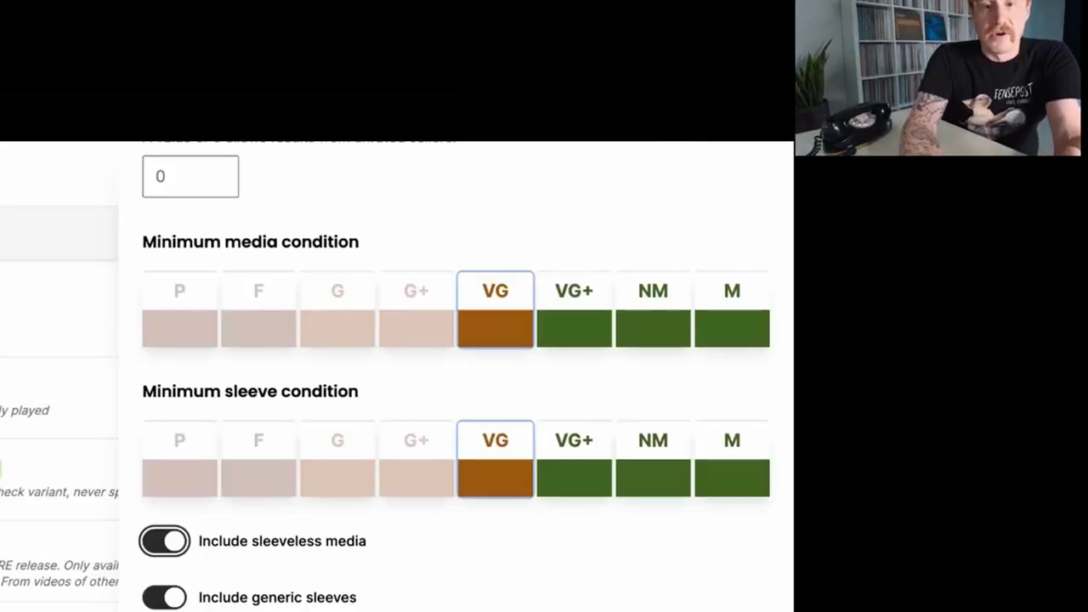
left_click(458, 550)
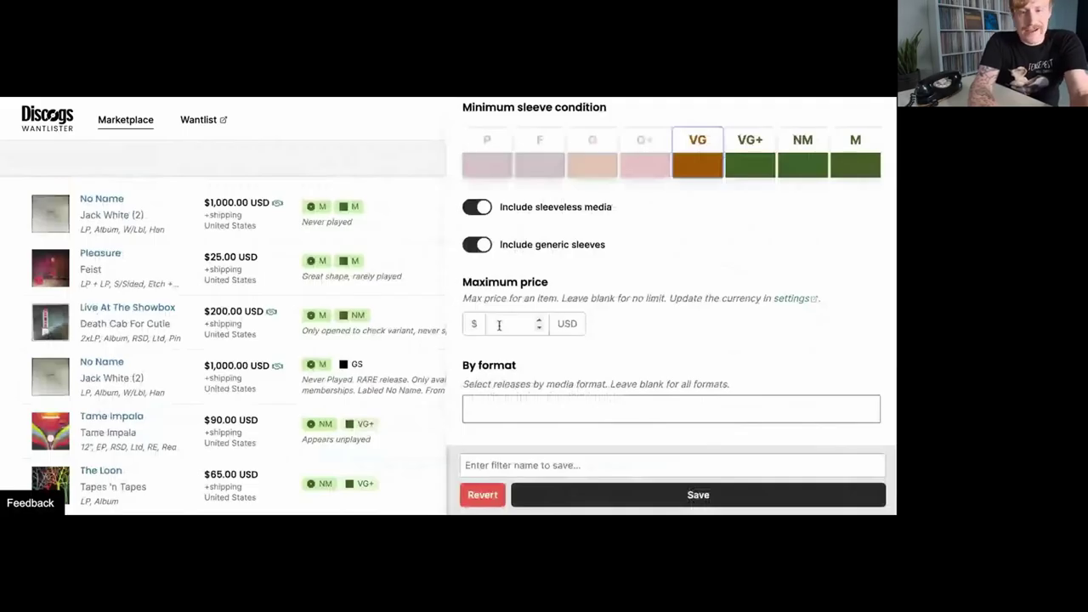
Set the filter's maximum price to 200.
left_click(499, 325)
type("20")
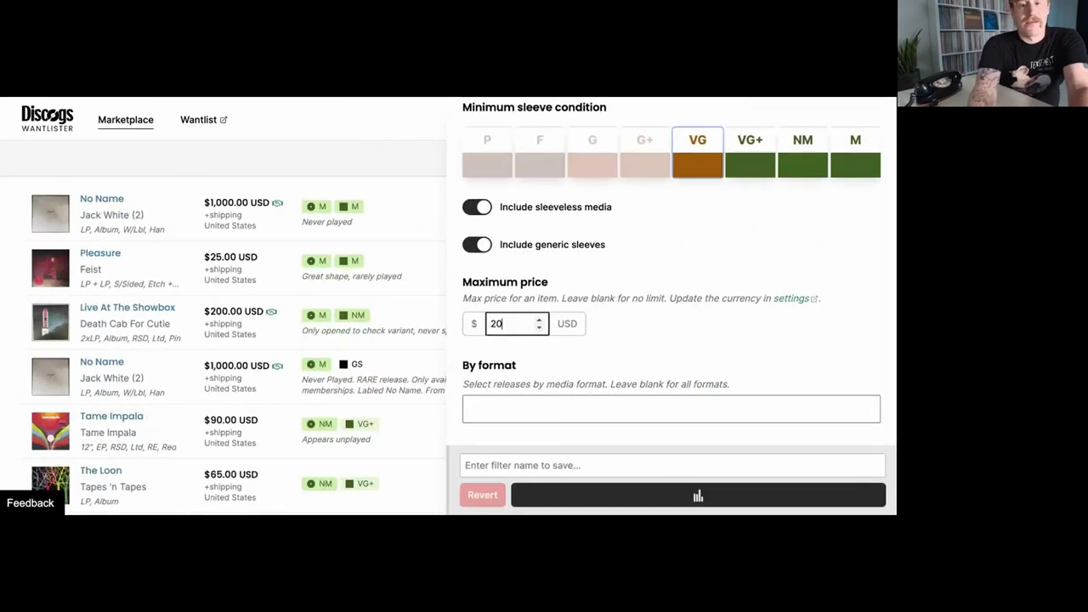
type("0")
scroll(685, 356, "down", 2)
Restrict the filter's formats to 7", 10" and LP.
left_click(578, 272)
type("7\"")
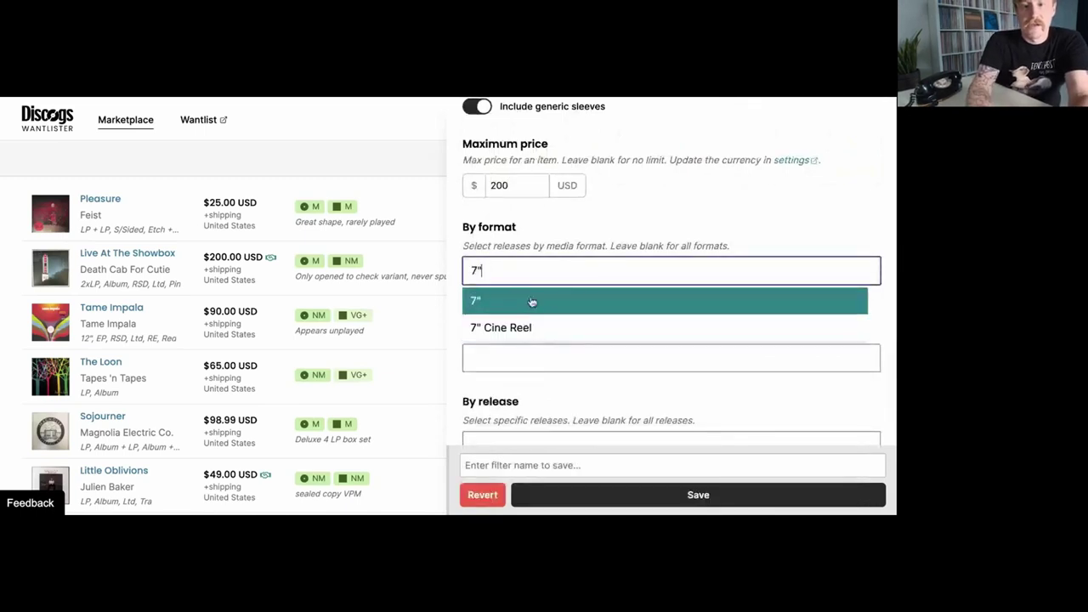
left_click(531, 303)
type("1")
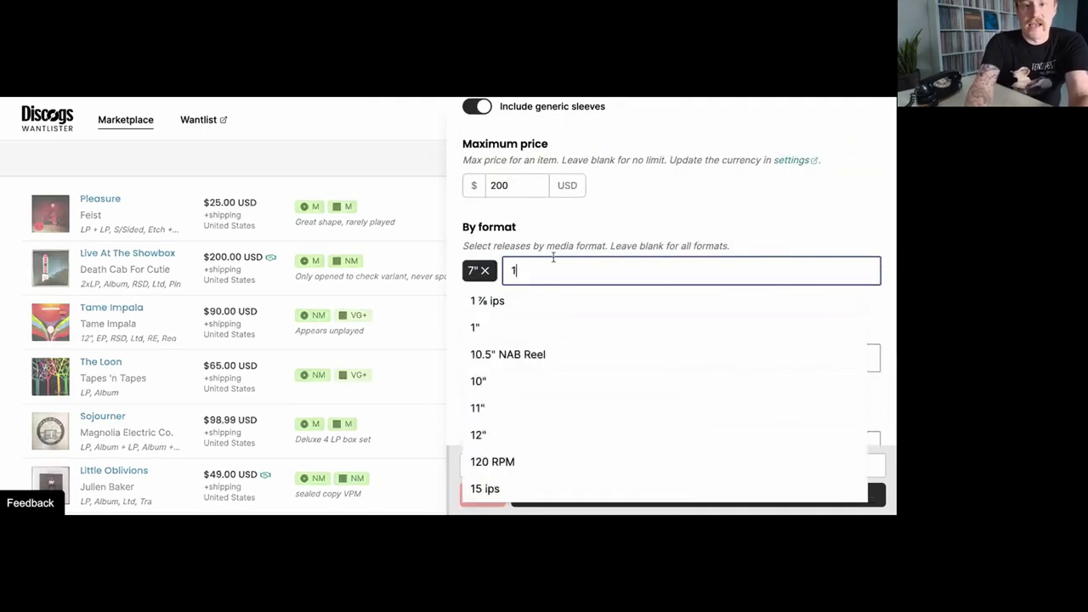
left_click(479, 381)
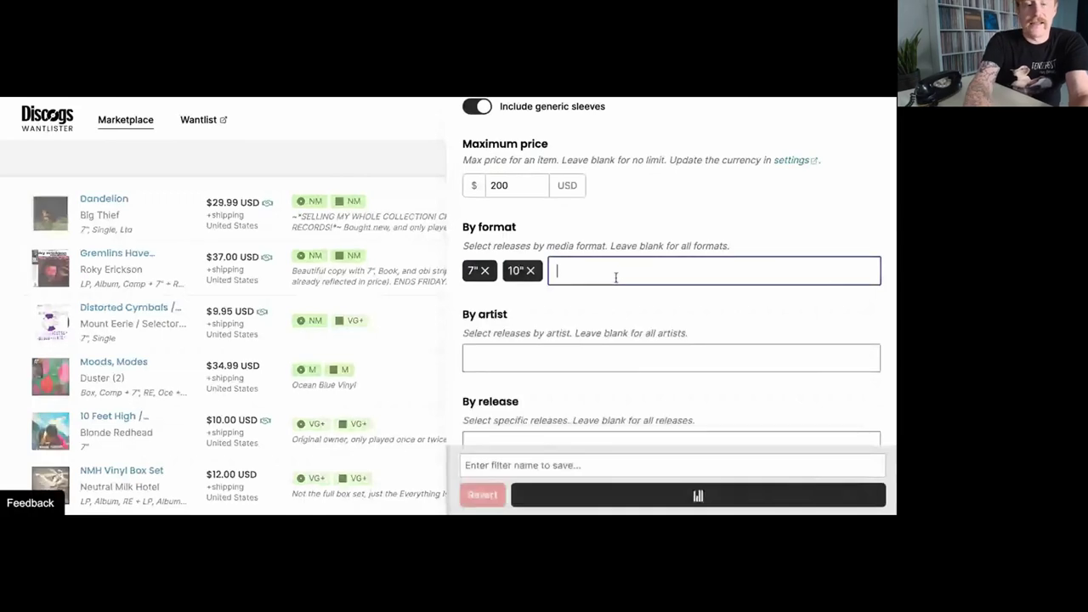
type("lp")
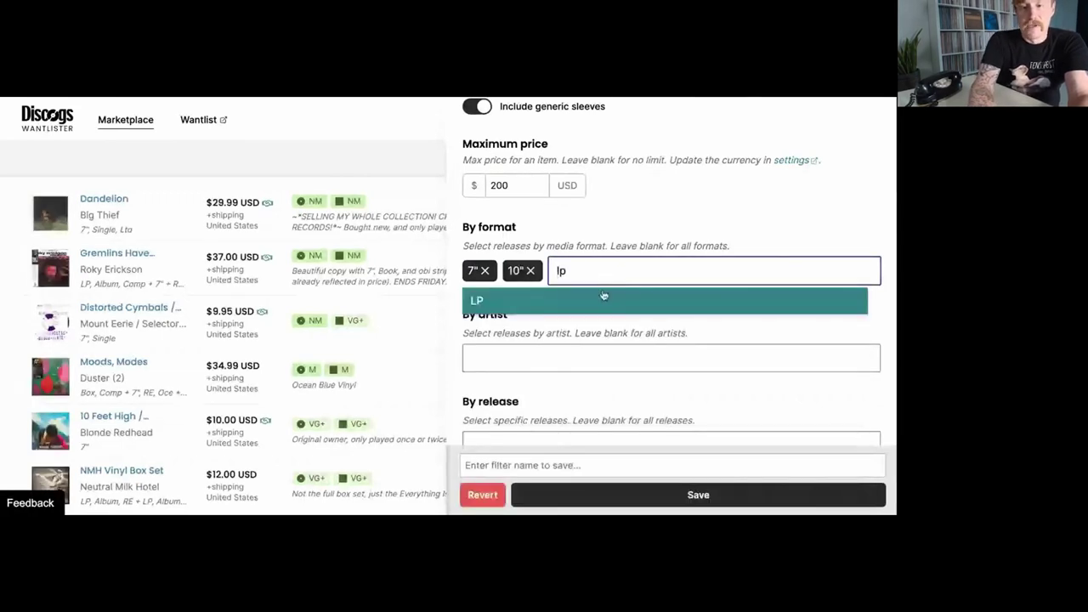
left_click(603, 298)
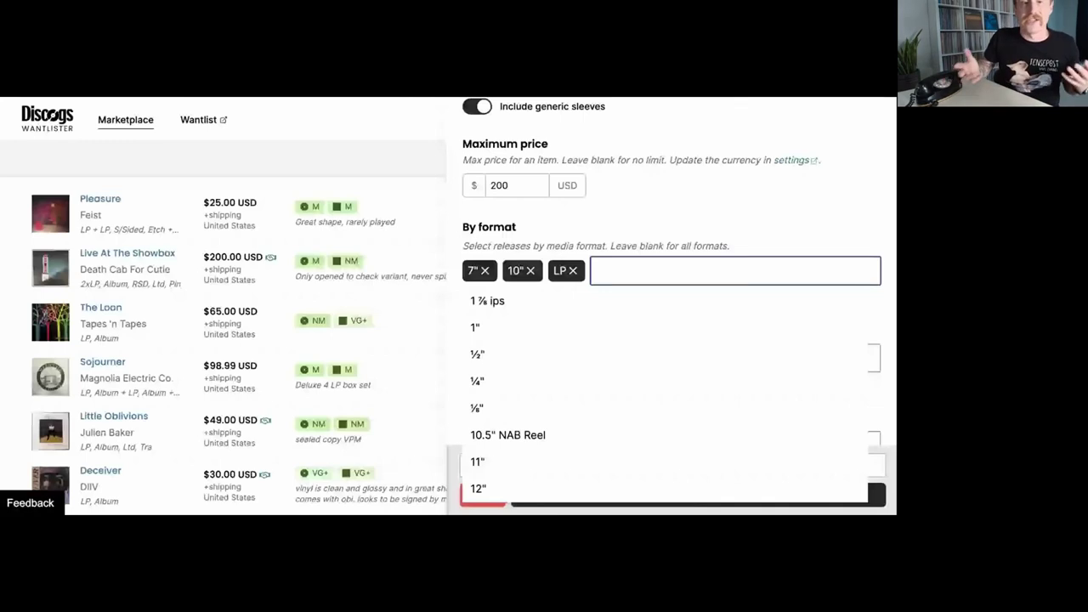
scroll(672, 340, "down", 1)
scroll(671, 340, "down", 1)
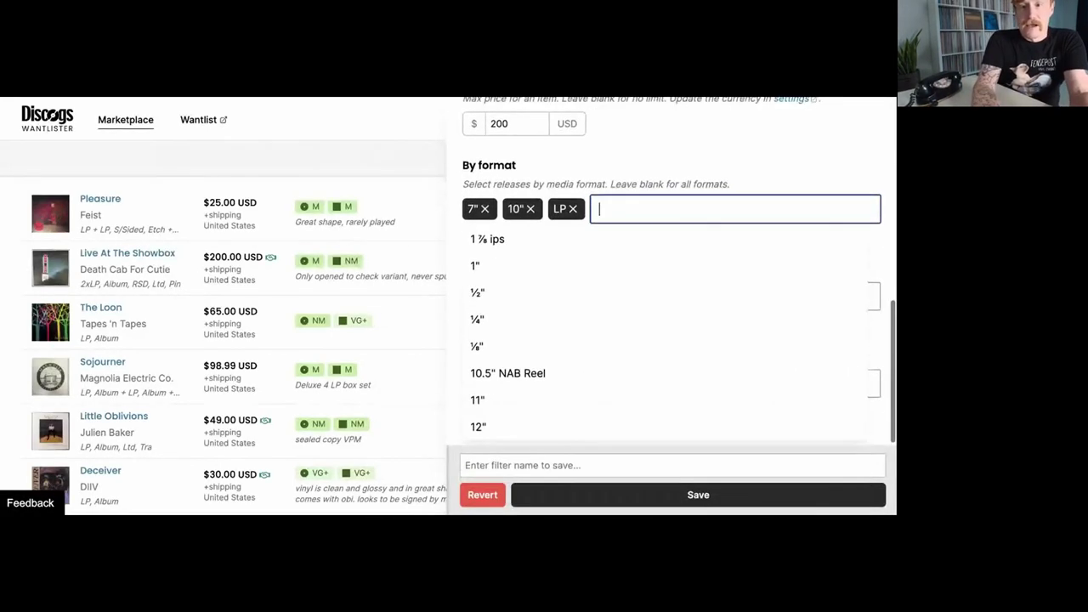
left_click(620, 165)
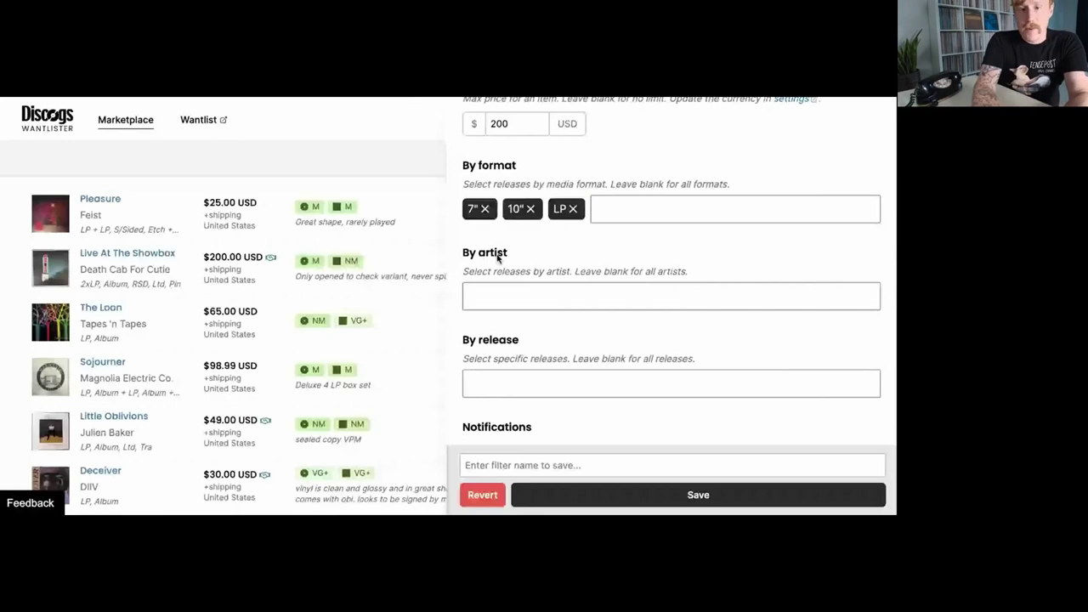
scroll(561, 416, "down", 1)
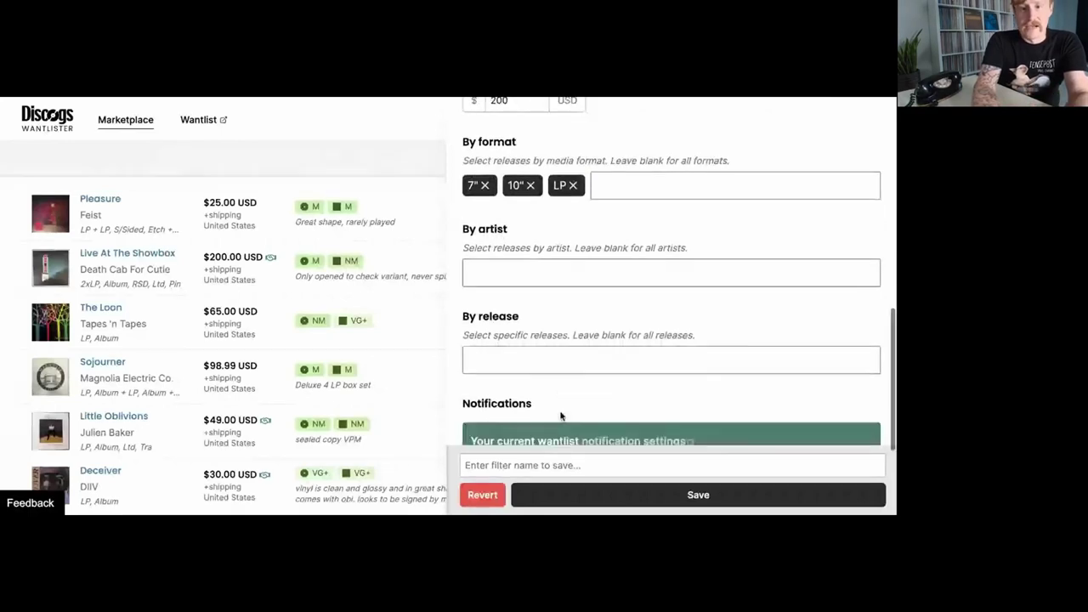
scroll(561, 416, "down", 3)
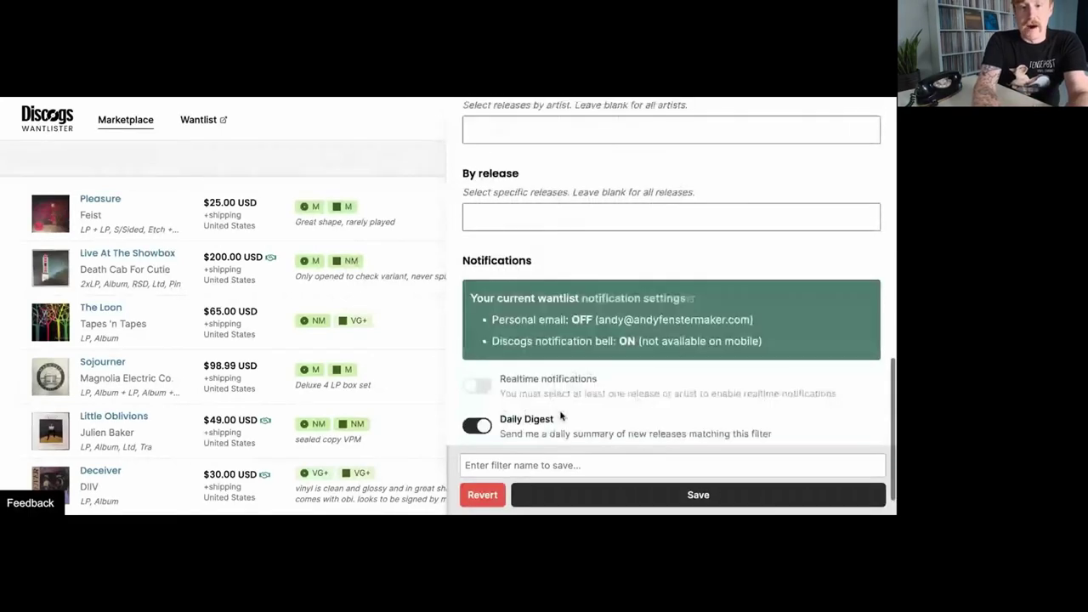
scroll(561, 416, "down", 1)
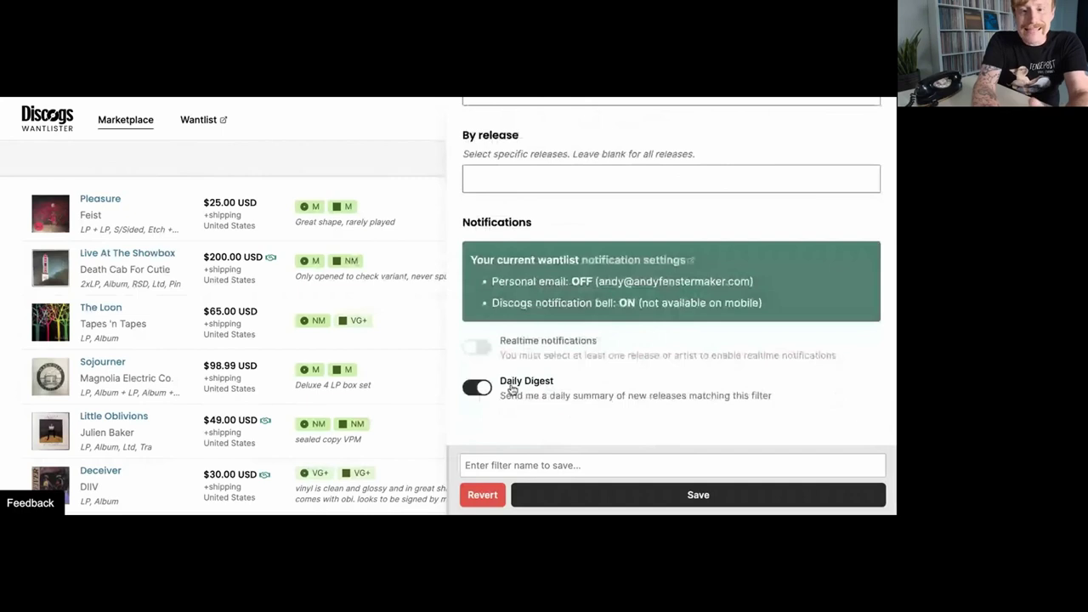
scroll(573, 377, "up", 6)
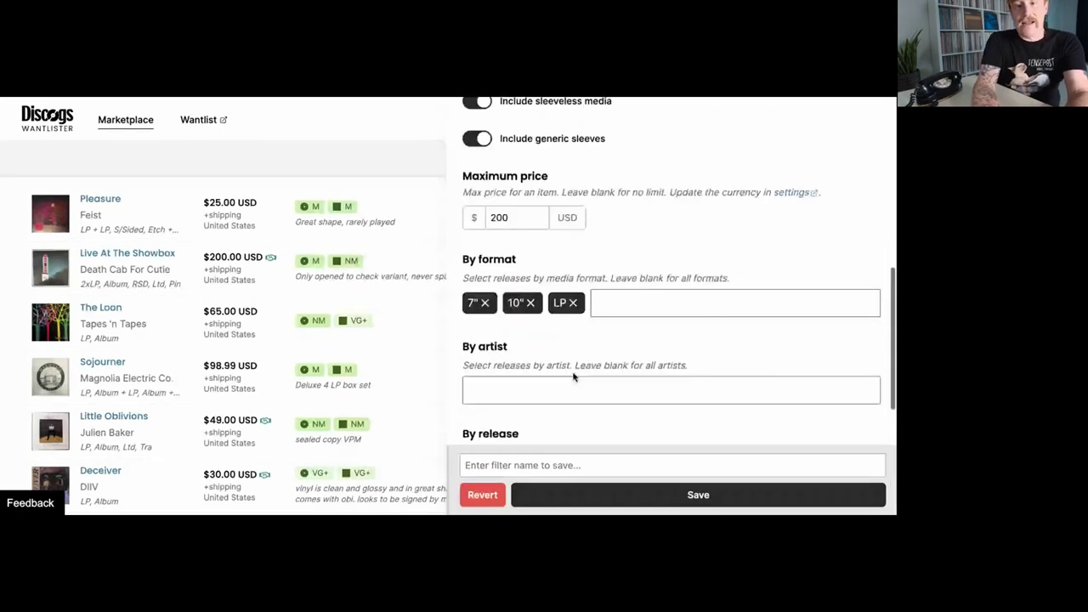
Save the new filter under the name 'United States'.
left_click(535, 464)
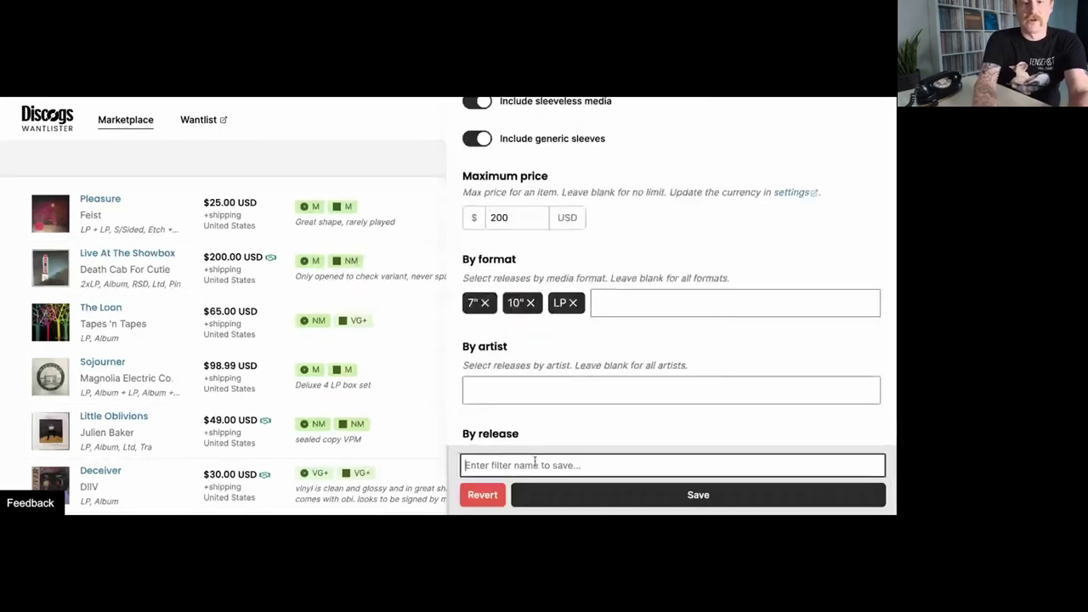
type("United States")
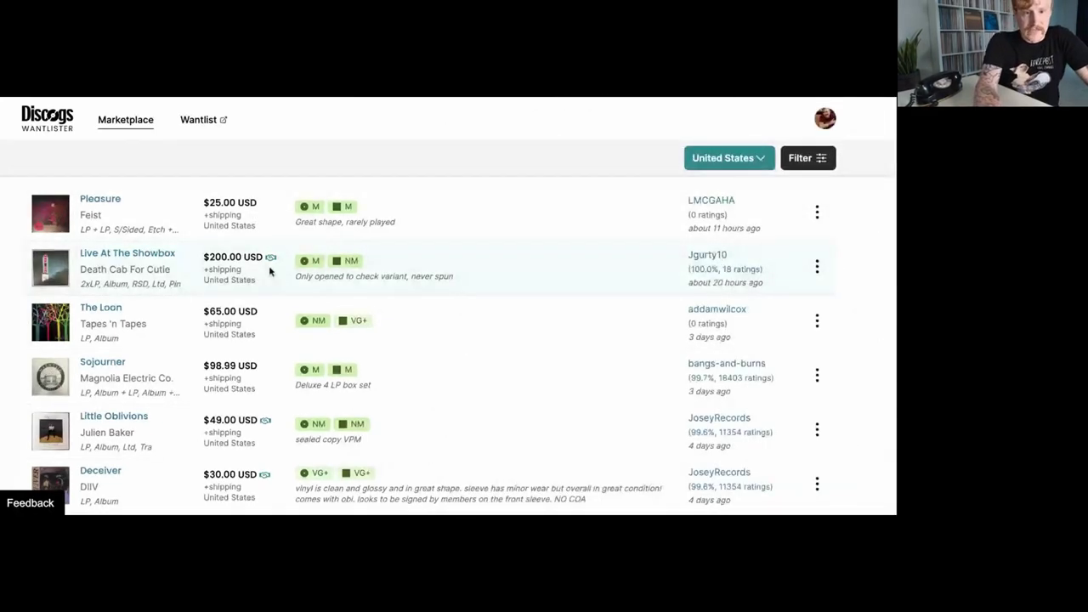
scroll(608, 412, "down", 2)
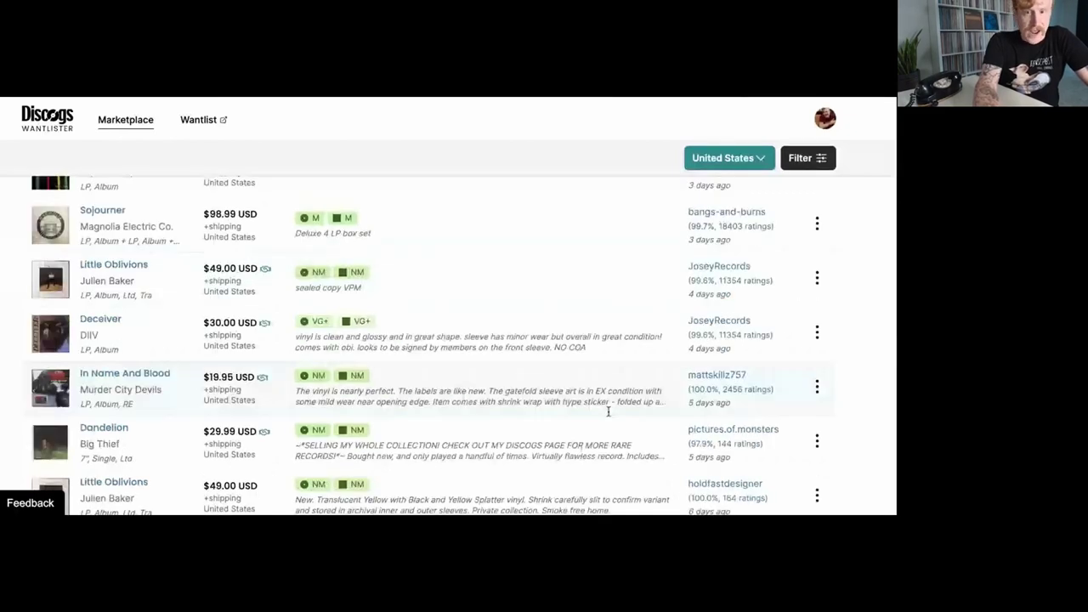
scroll(608, 412, "up", 2)
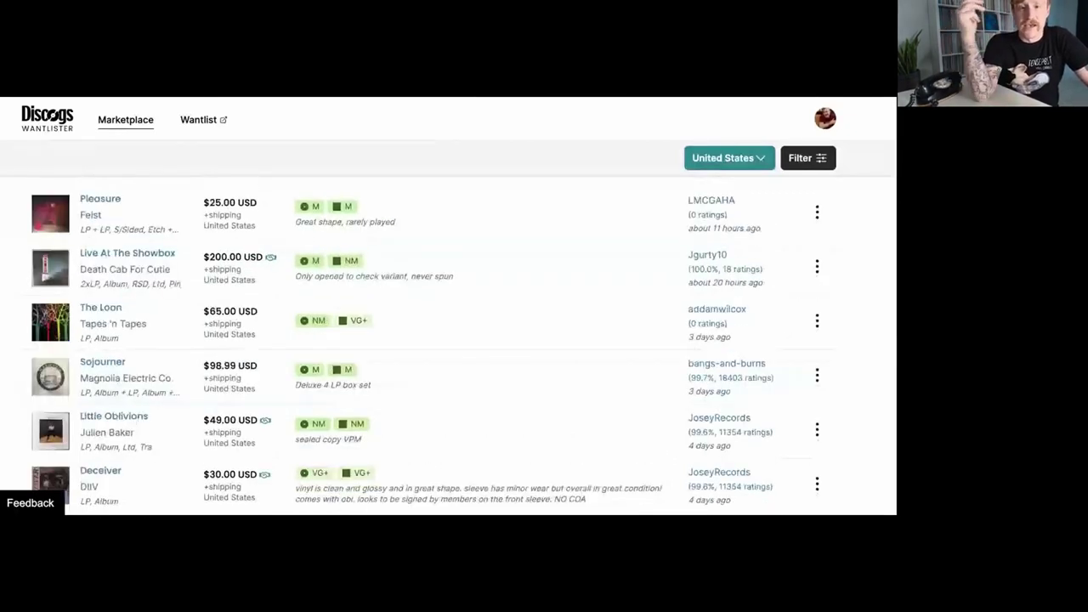
Create another new filter with seller location set to United States.
left_click(761, 160)
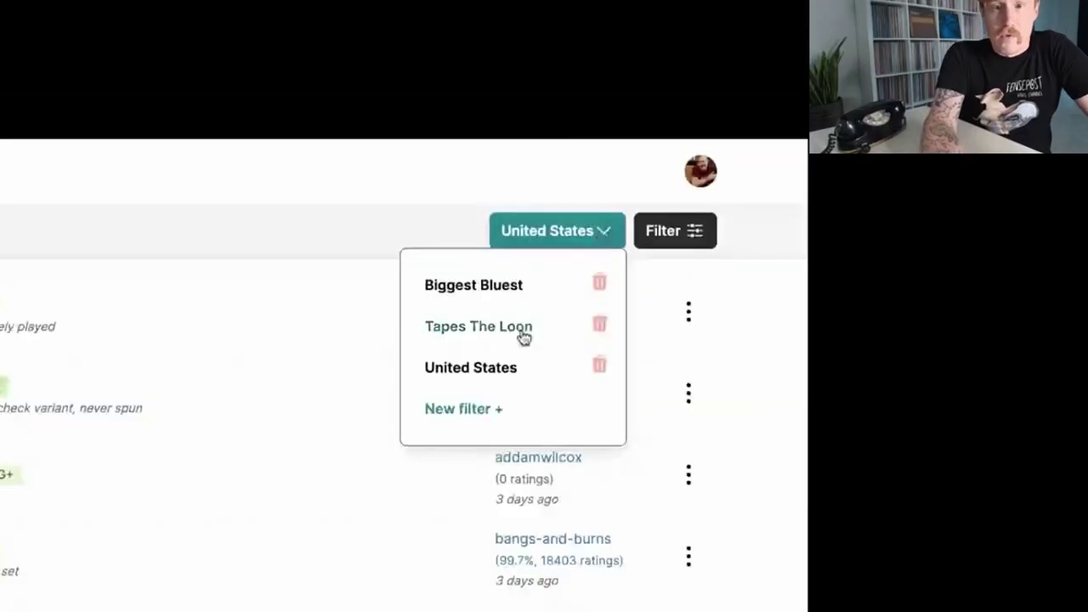
left_click(487, 411)
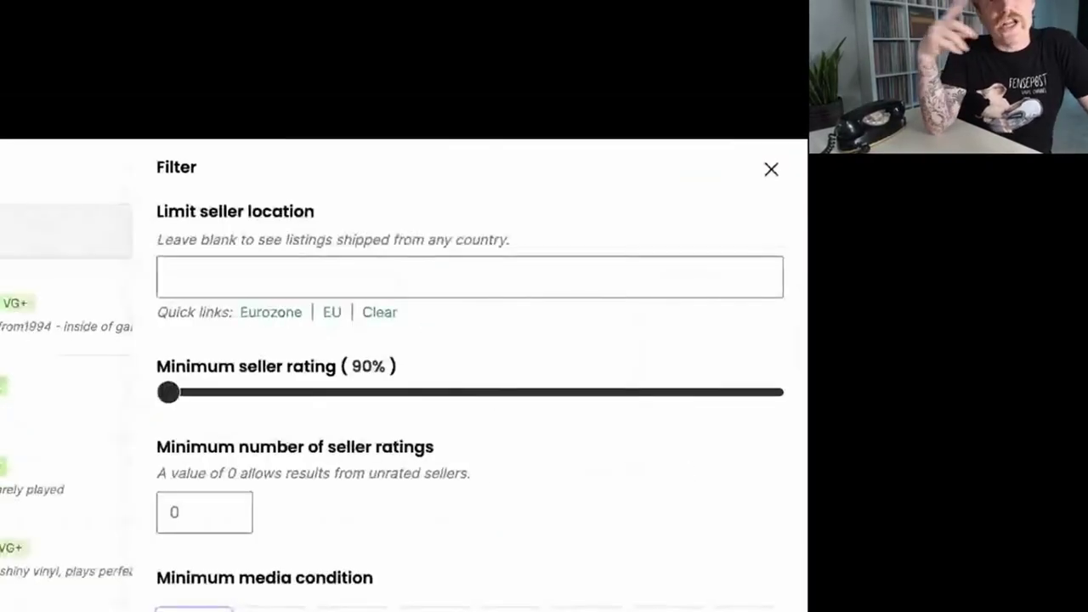
left_click(276, 287)
type("uni")
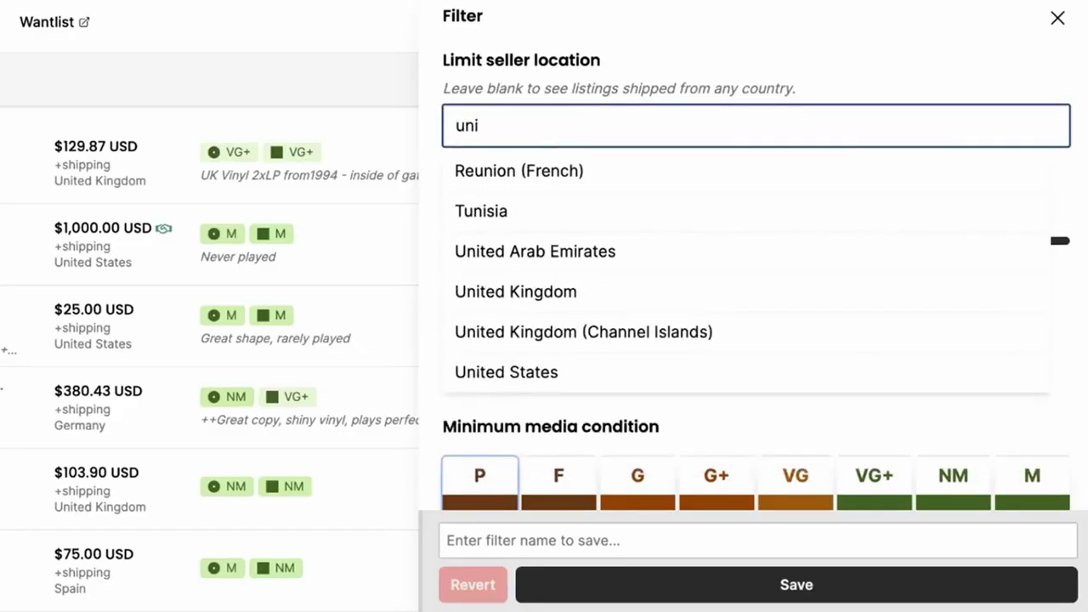
type("tes")
key("BackSpace")
type("d")
left_click(498, 289)
Require VG media and sleeve condition and cap the maximum price at 400.
scroll(544, 510, "down", 4)
left_click(794, 174)
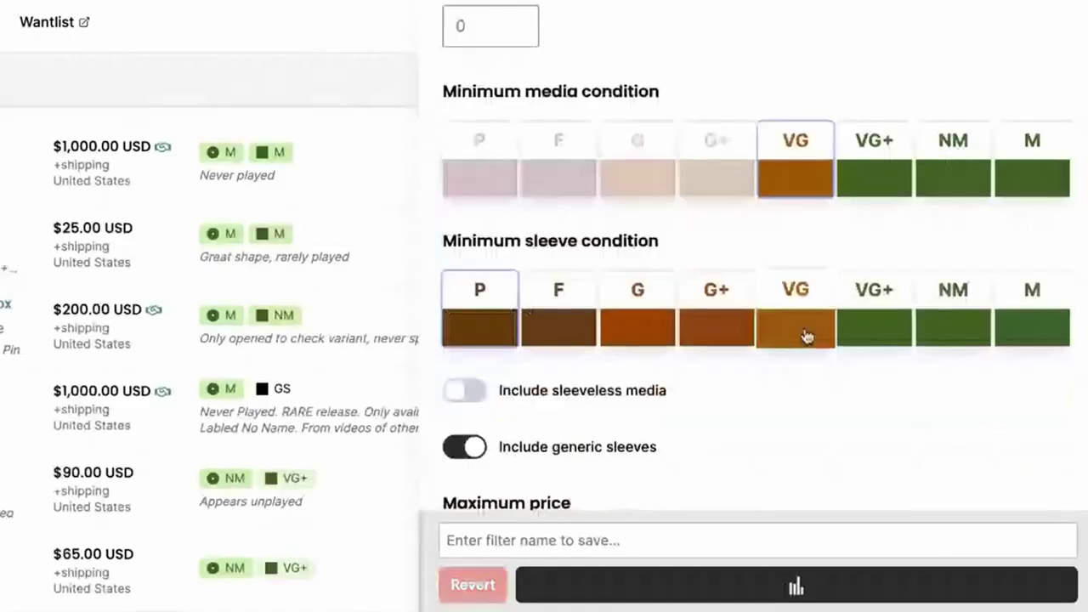
left_click(806, 337)
scroll(805, 342, "down", 3)
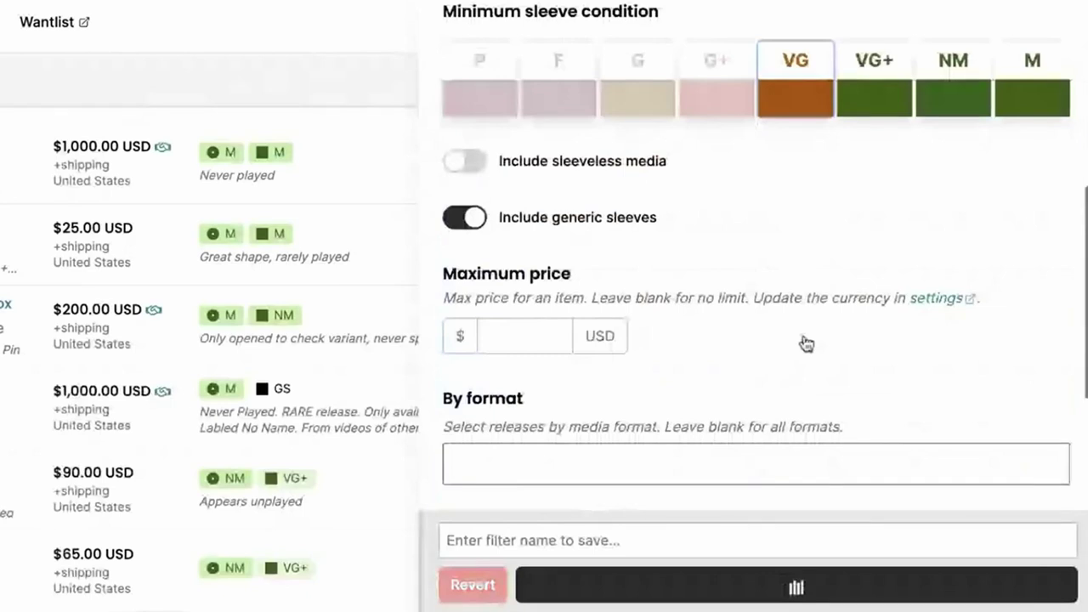
scroll(615, 339, "down", 1)
left_click(545, 286)
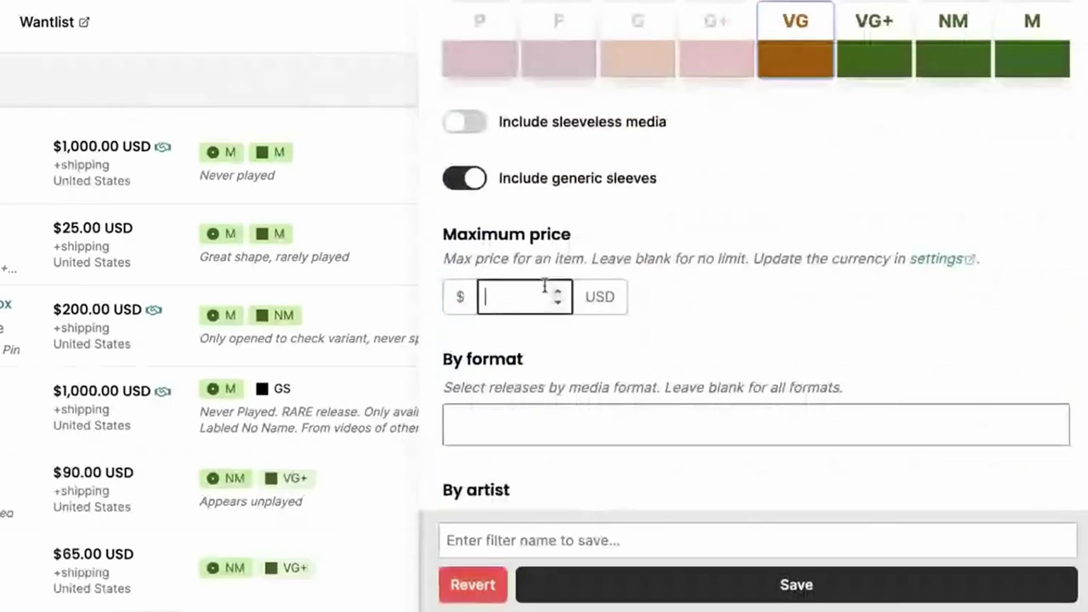
type("400")
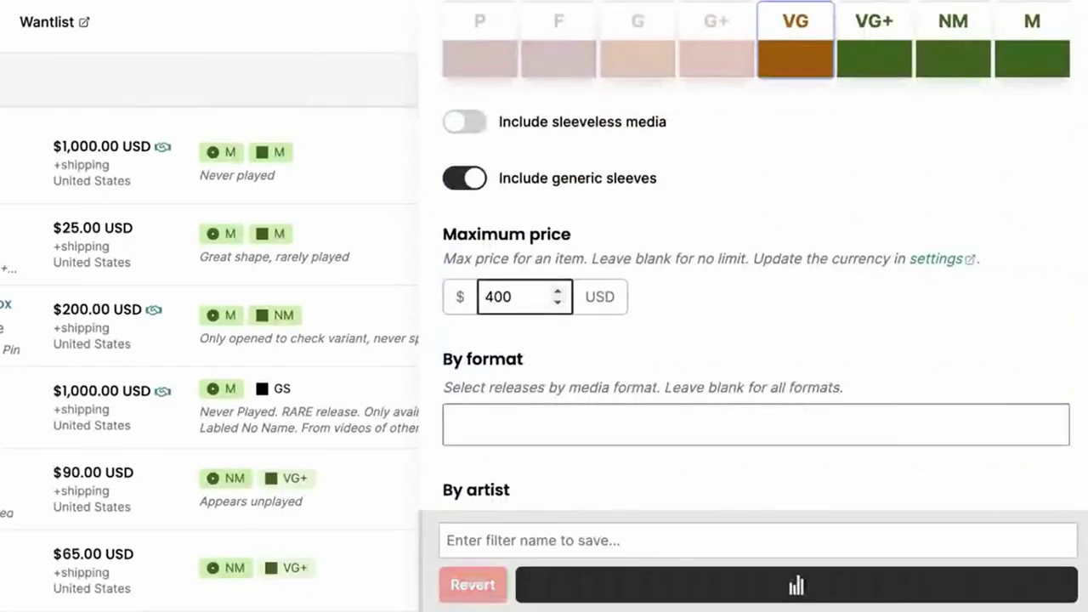
scroll(517, 408, "down", 3)
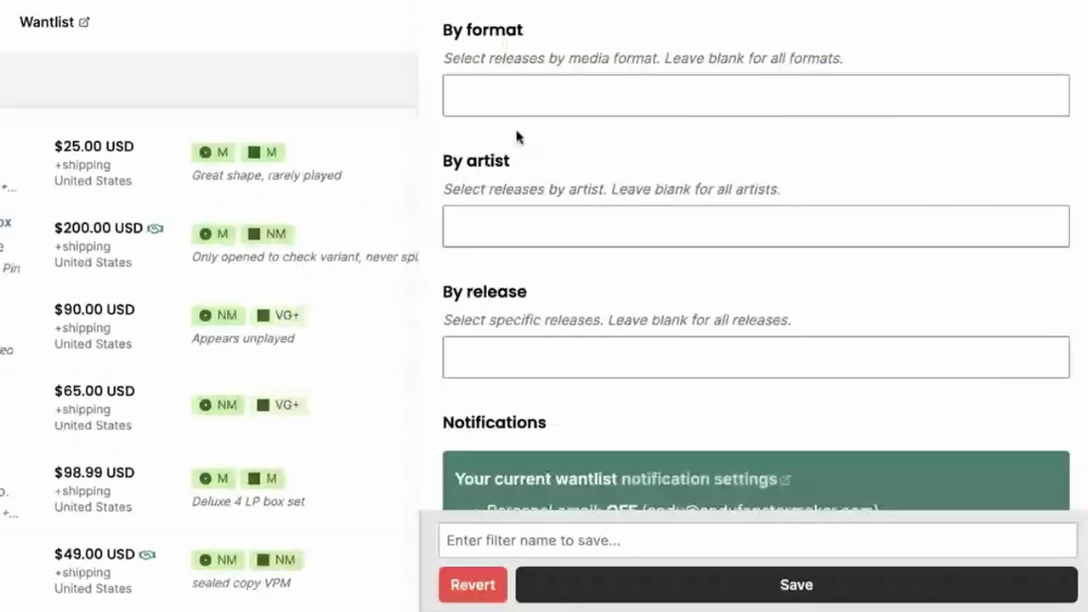
Add Camera Obscura and Tapes 'n Tapes to the filter's artists.
left_click(505, 227)
type("ca")
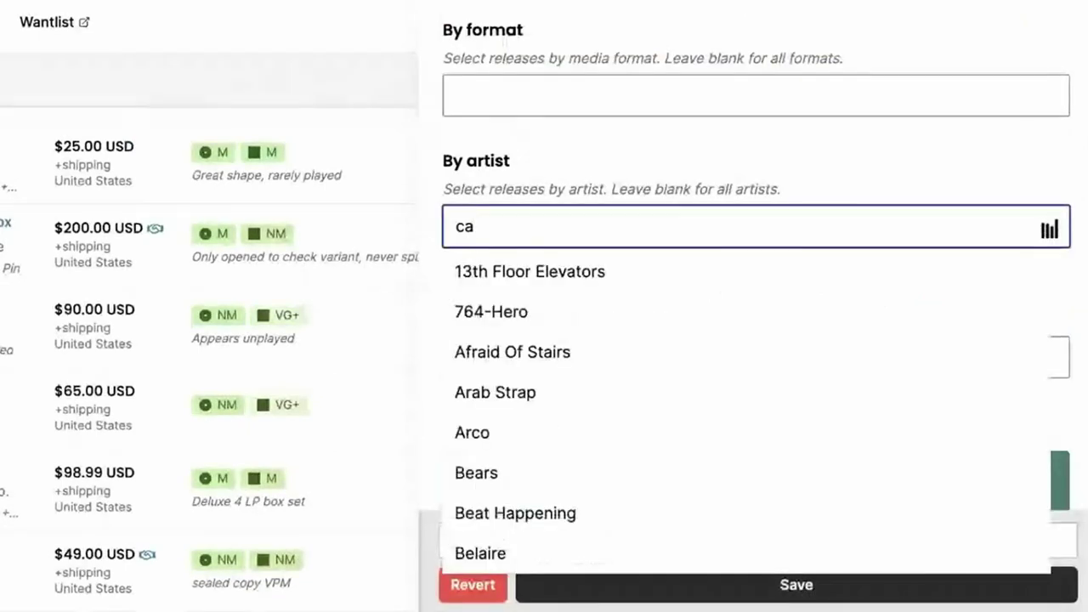
type("m")
left_click(491, 272)
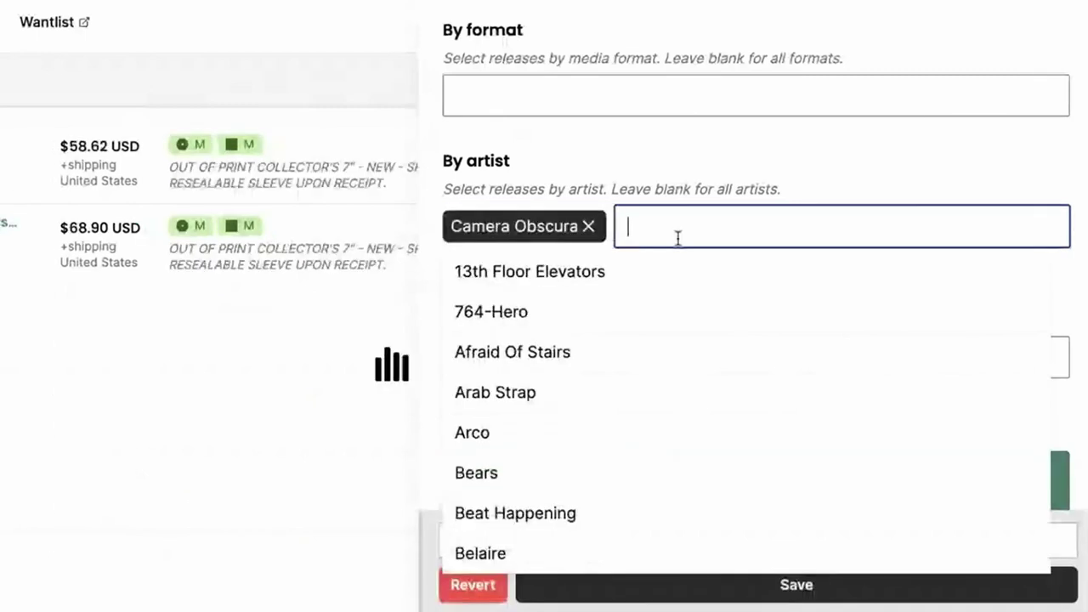
type("tapes")
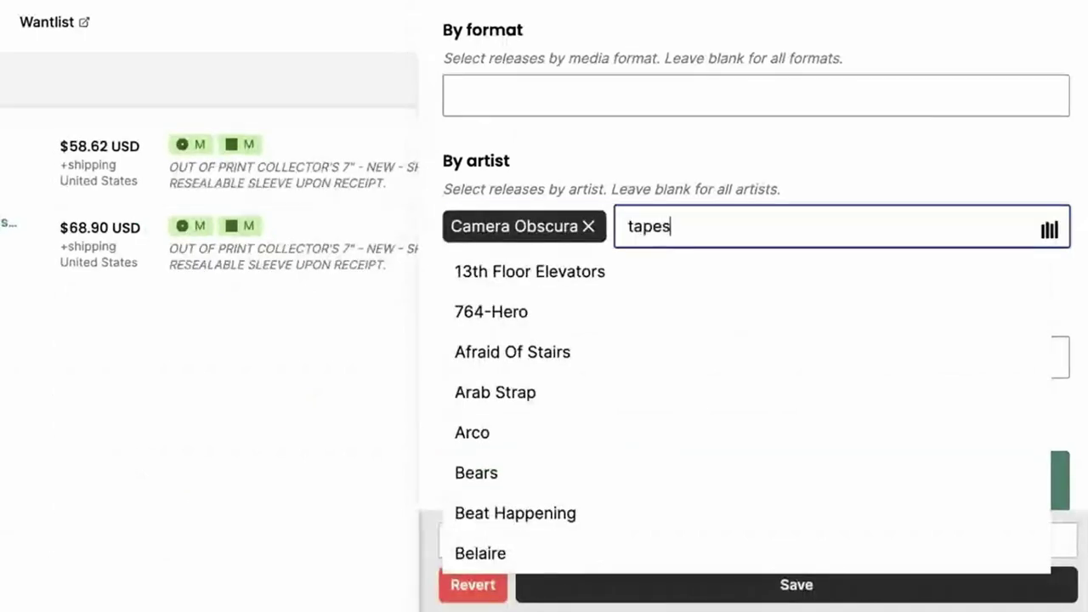
left_click(629, 281)
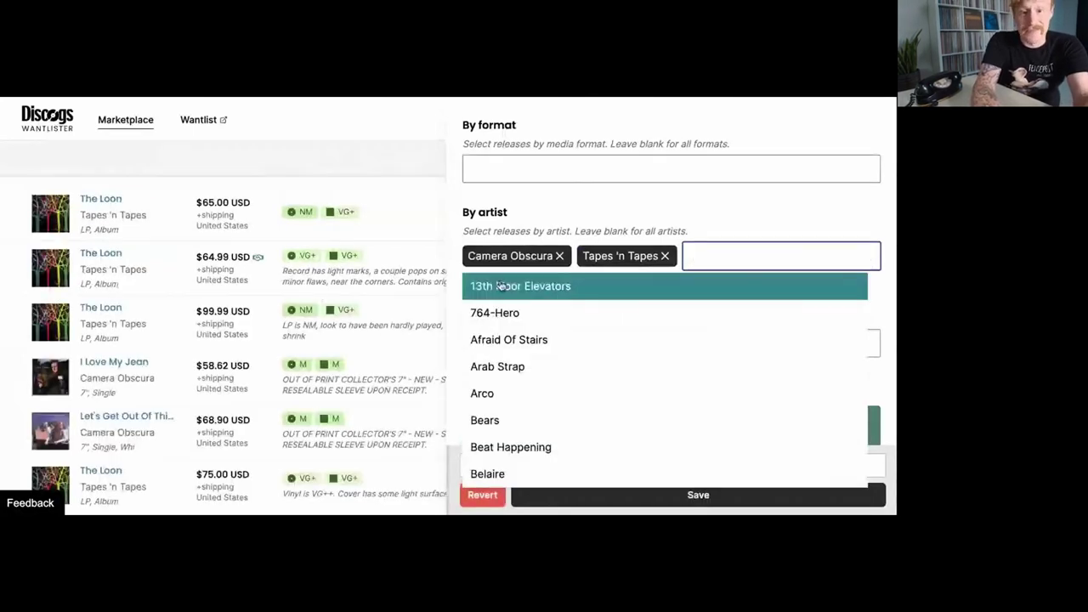
Limit the filter's format to LP.
left_click(547, 170)
type("lp")
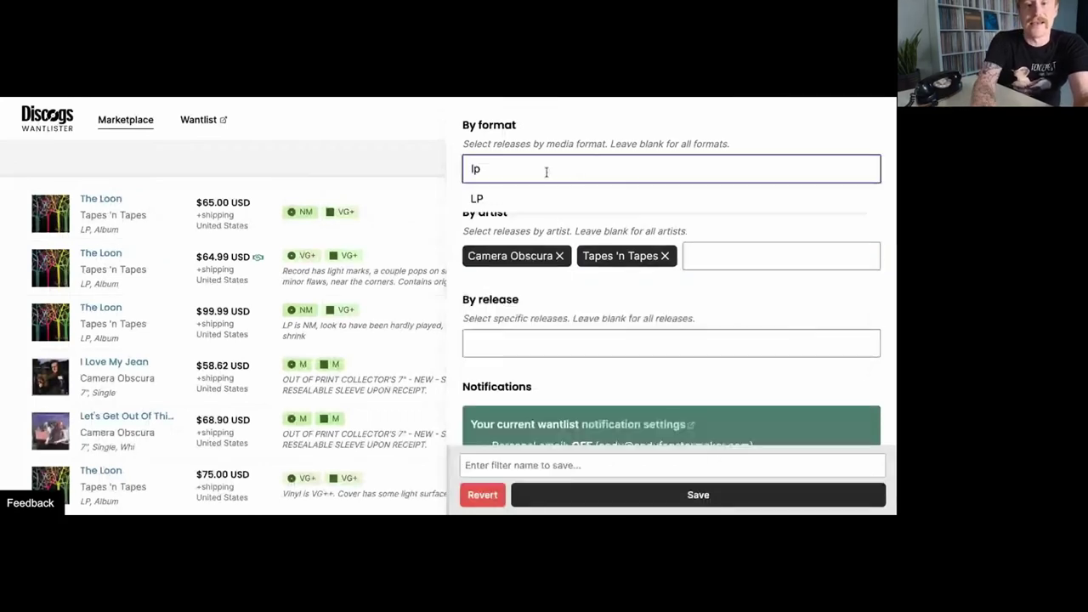
left_click(561, 199)
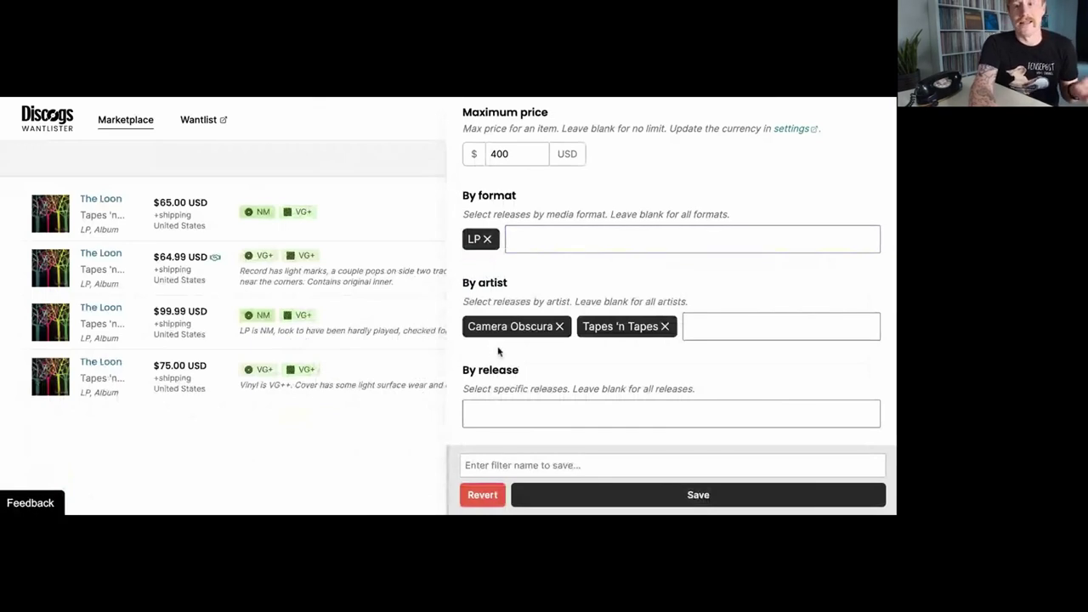
Turn realtime notifications on and the daily digest off for this filter.
scroll(498, 351, "down", 3)
scroll(498, 351, "down", 1)
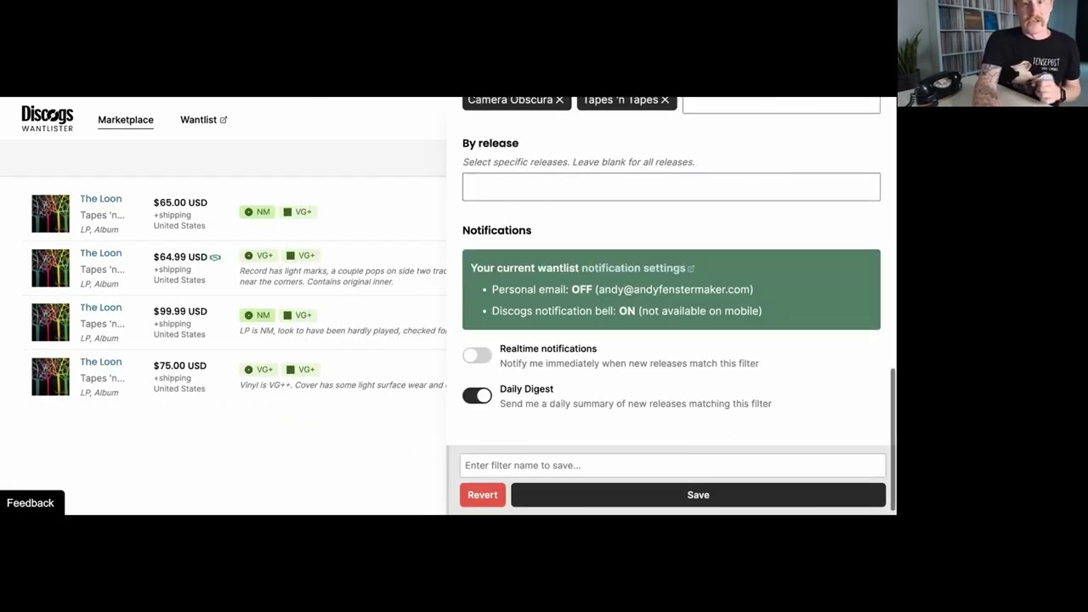
scroll(482, 360, "down", 1)
left_click(478, 348)
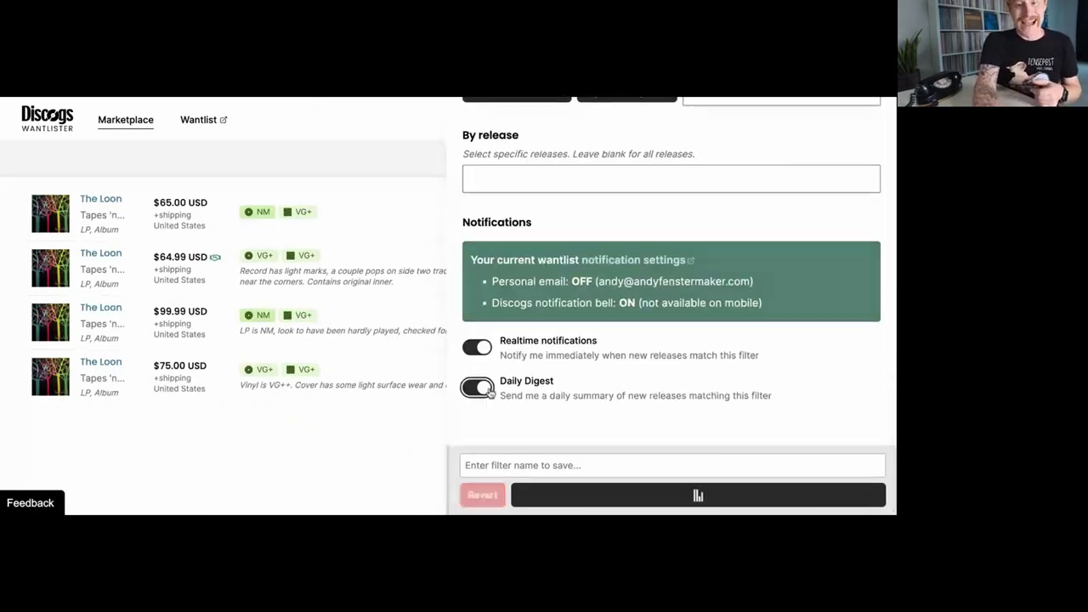
left_click(477, 388)
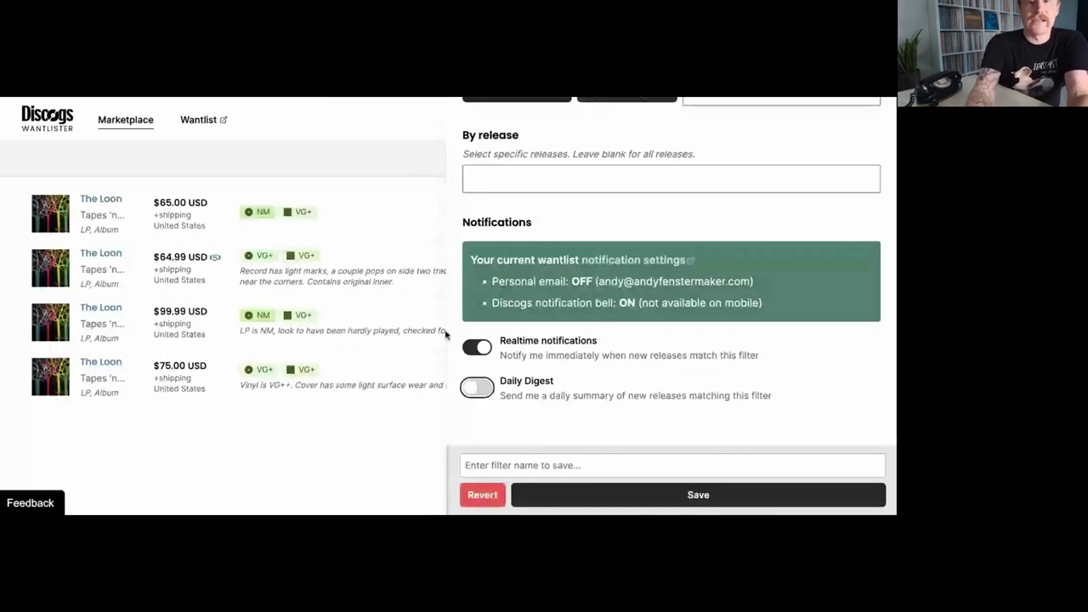
Save the filter under the name 'Top Dollar'.
left_click(685, 459)
type("Top")
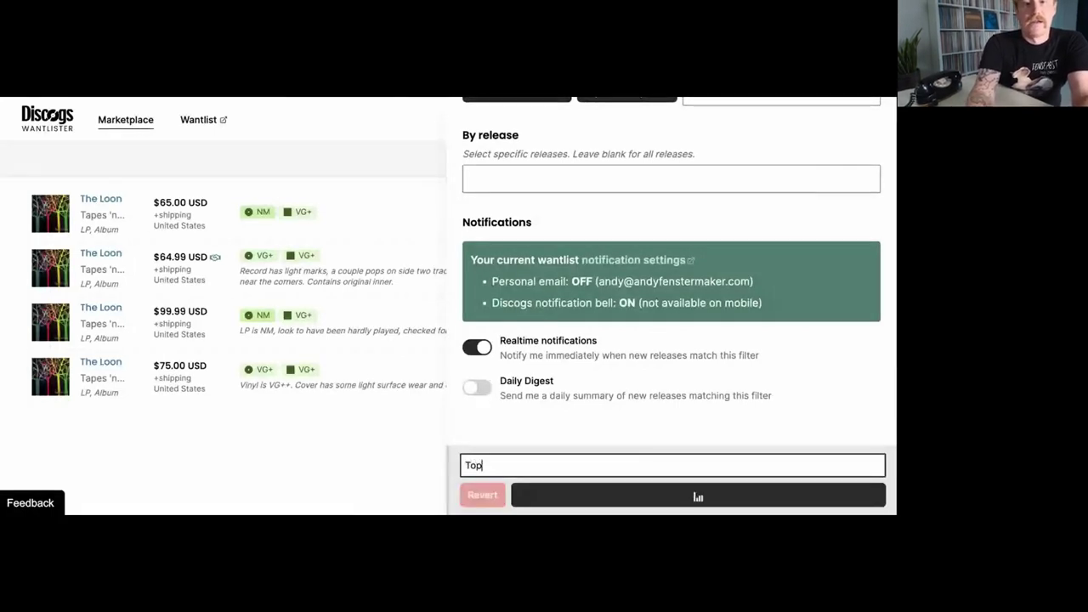
type(" Do")
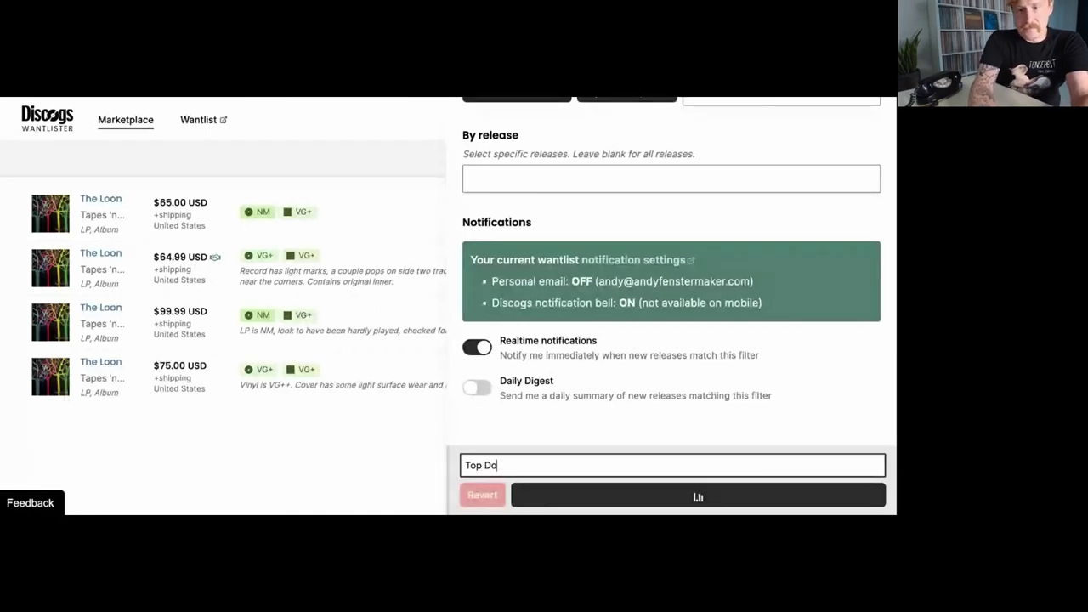
type("llar")
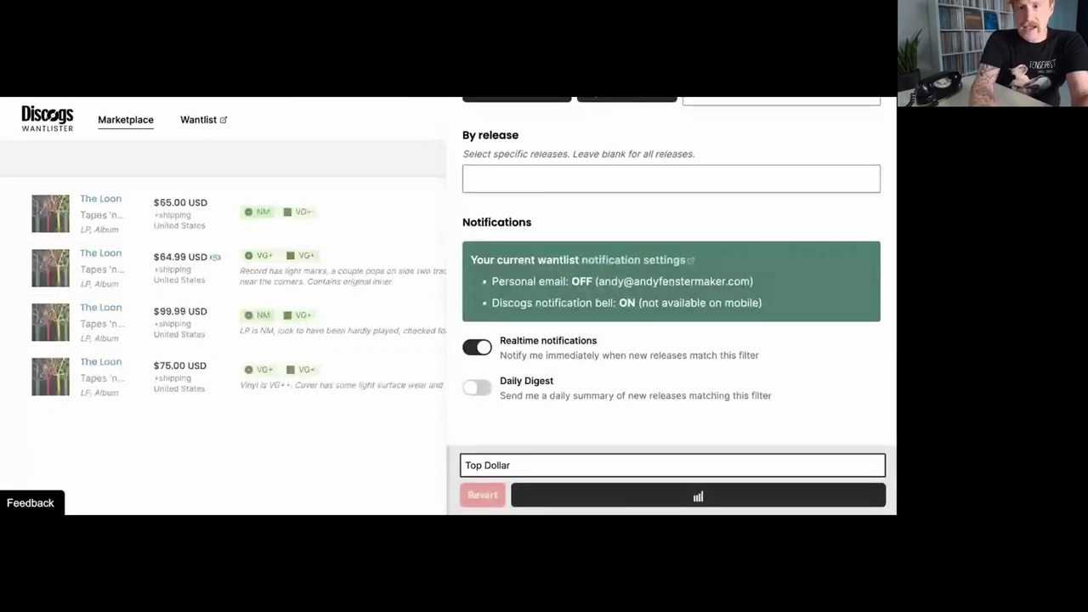
left_click(736, 158)
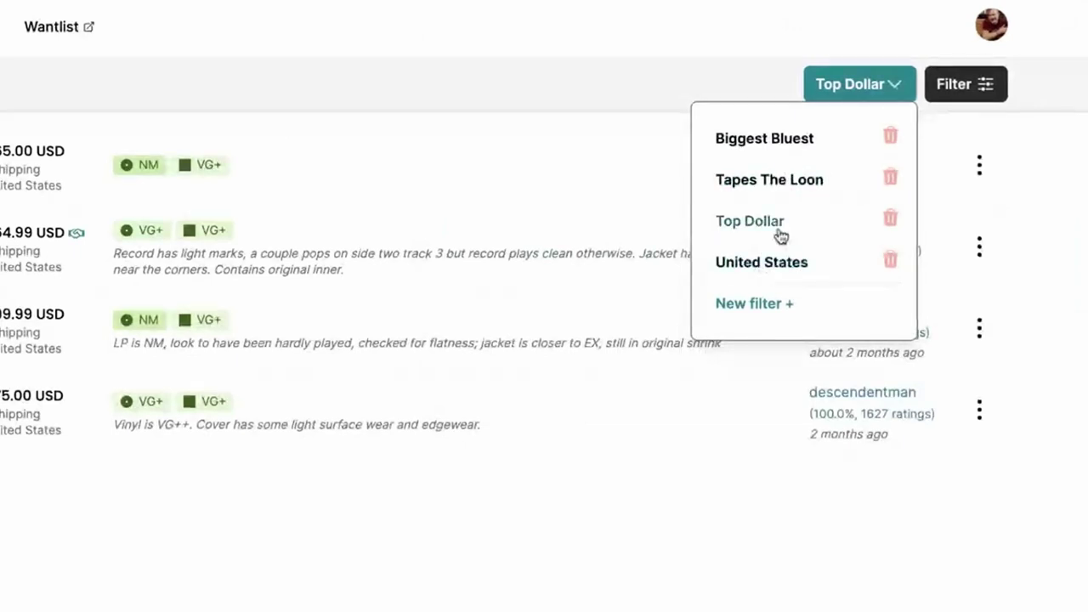
Delete the Tapes The Loon and Biggest Bluest saved filters.
left_click(893, 180)
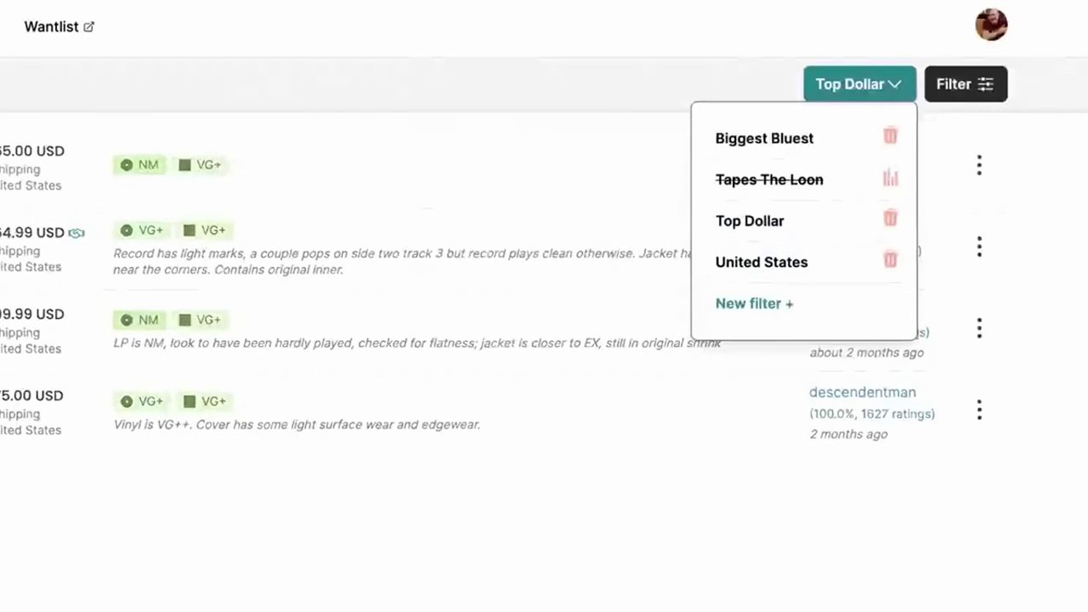
left_click(892, 139)
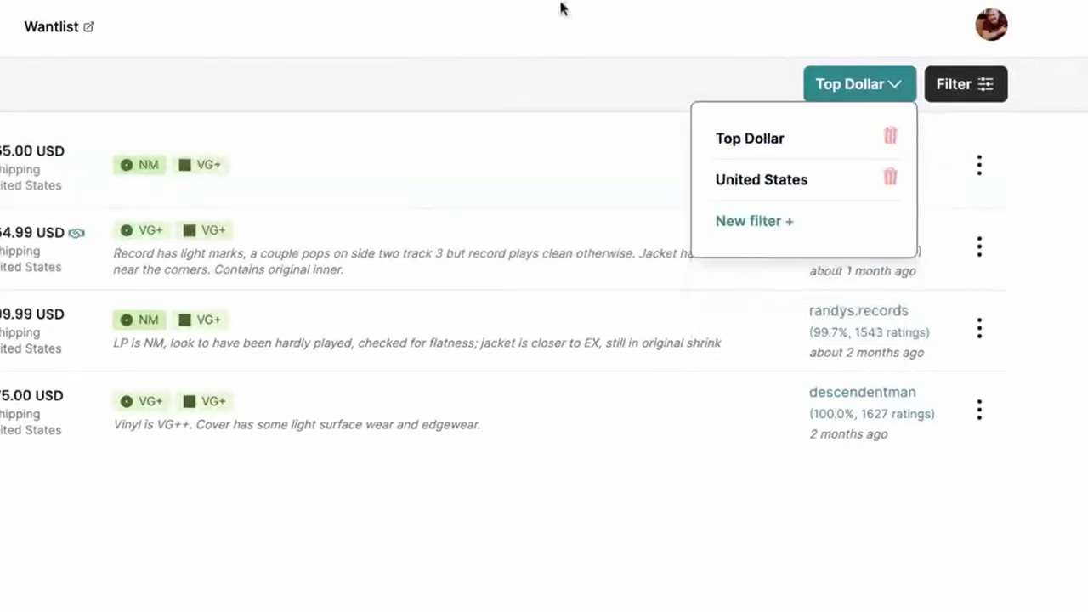